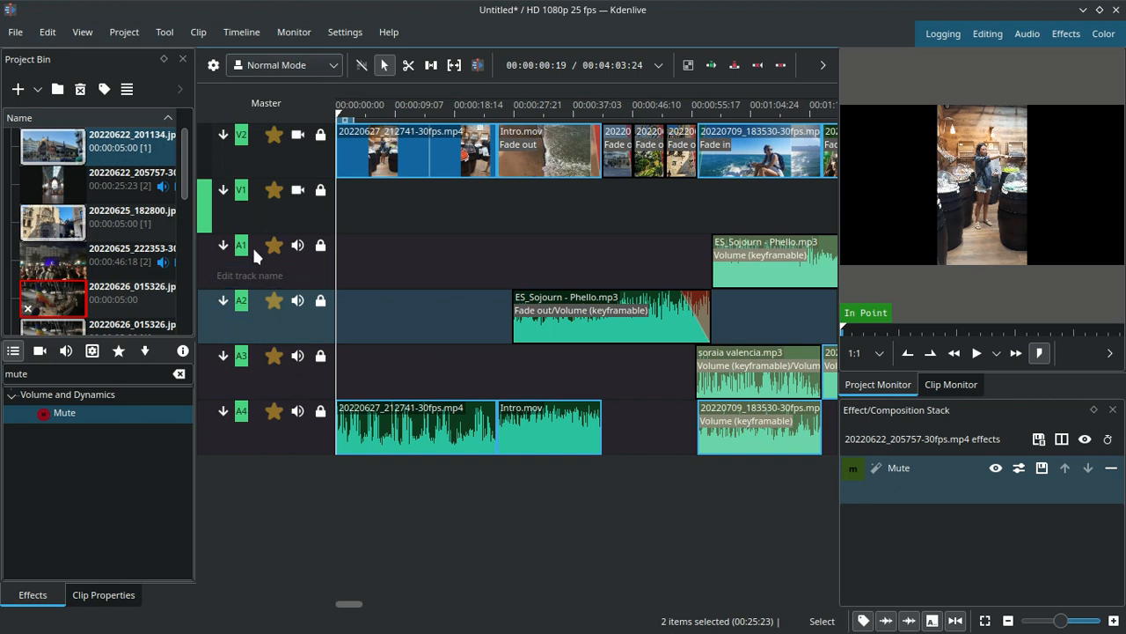
Examine the track types and the above/under placement options for inserting a new track next to V2, without adding one
right_click(215, 164)
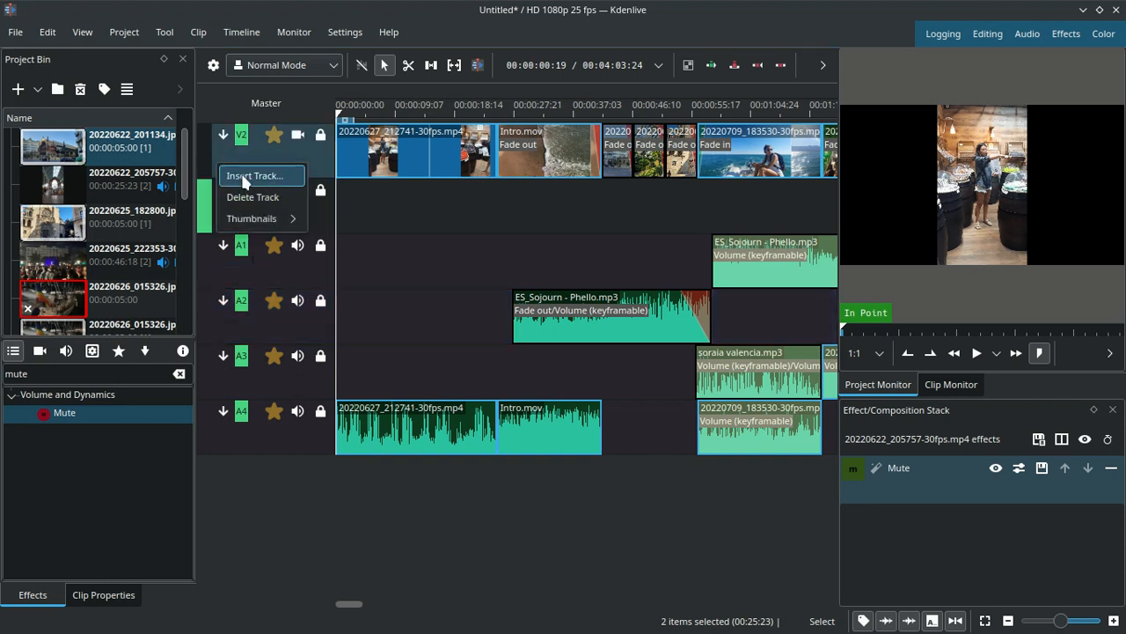
left_click(250, 176)
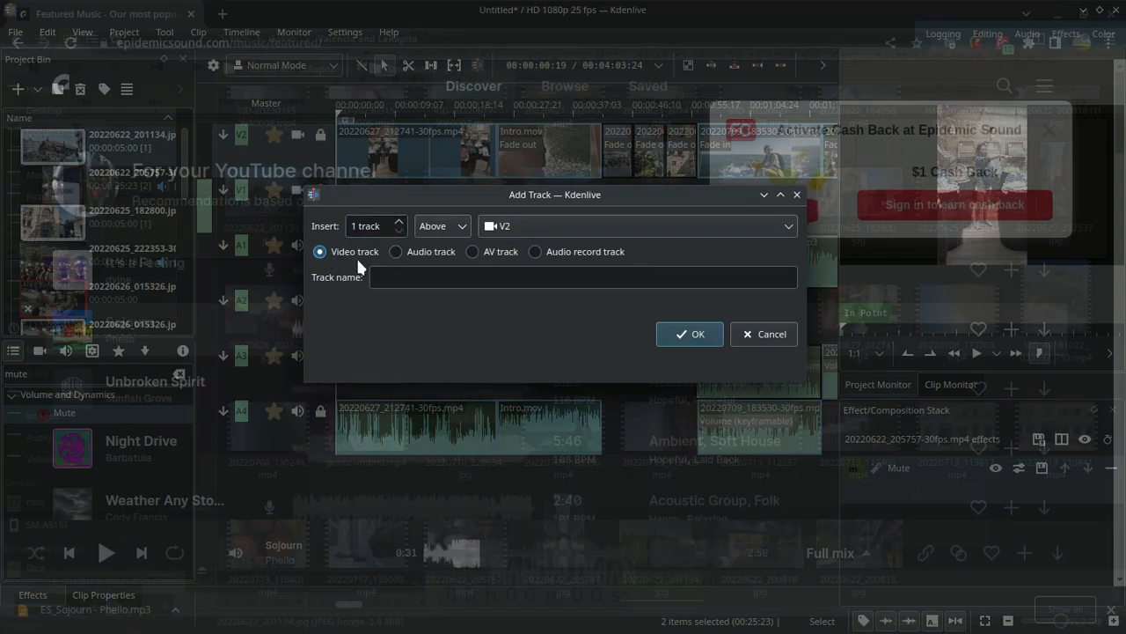
left_click(393, 252)
left_click(479, 257)
left_click(546, 249)
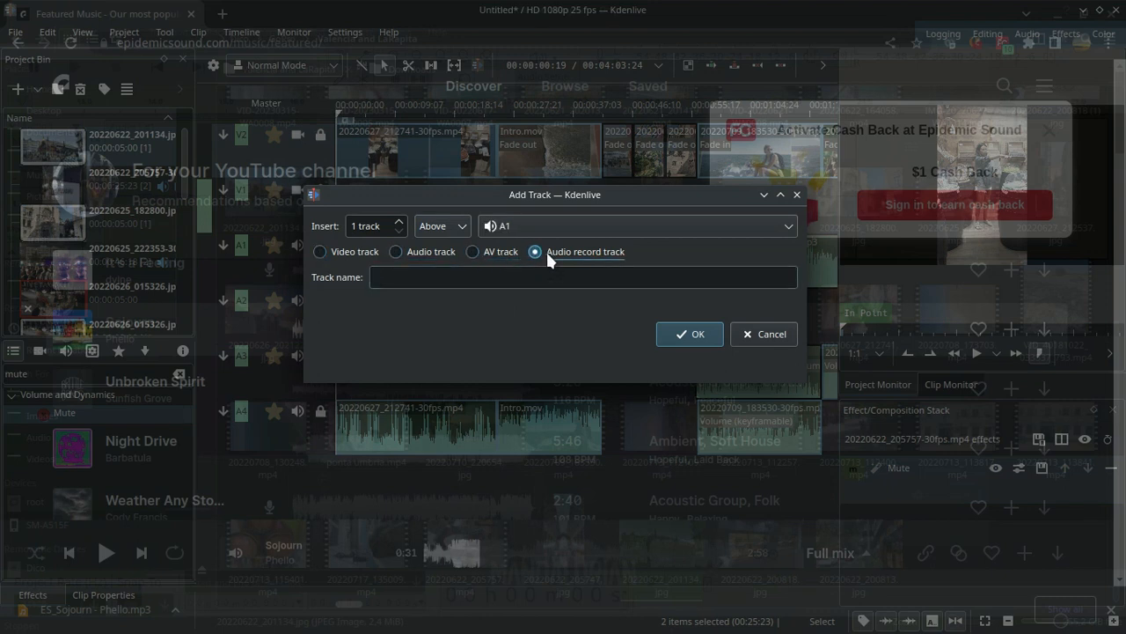
left_click(318, 252)
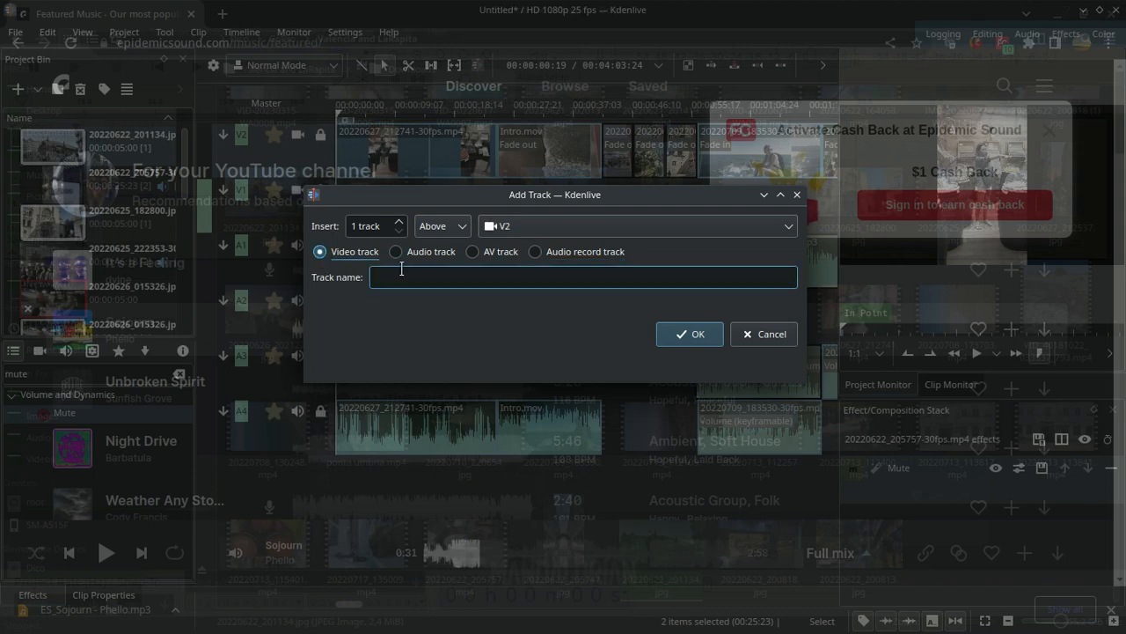
left_click(444, 231)
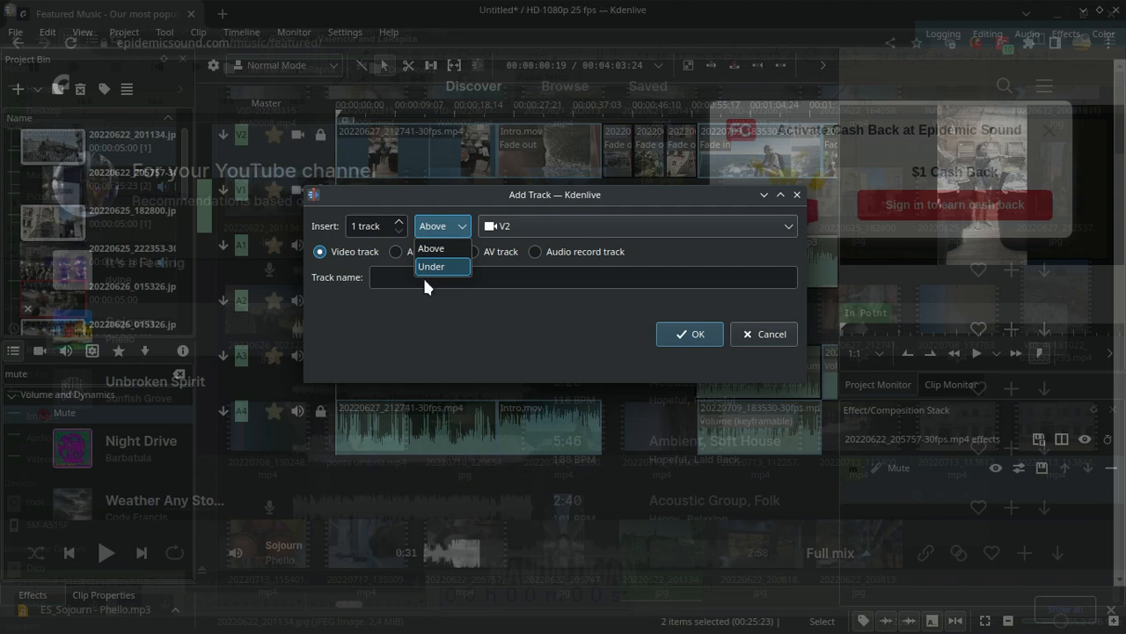
left_click(753, 337)
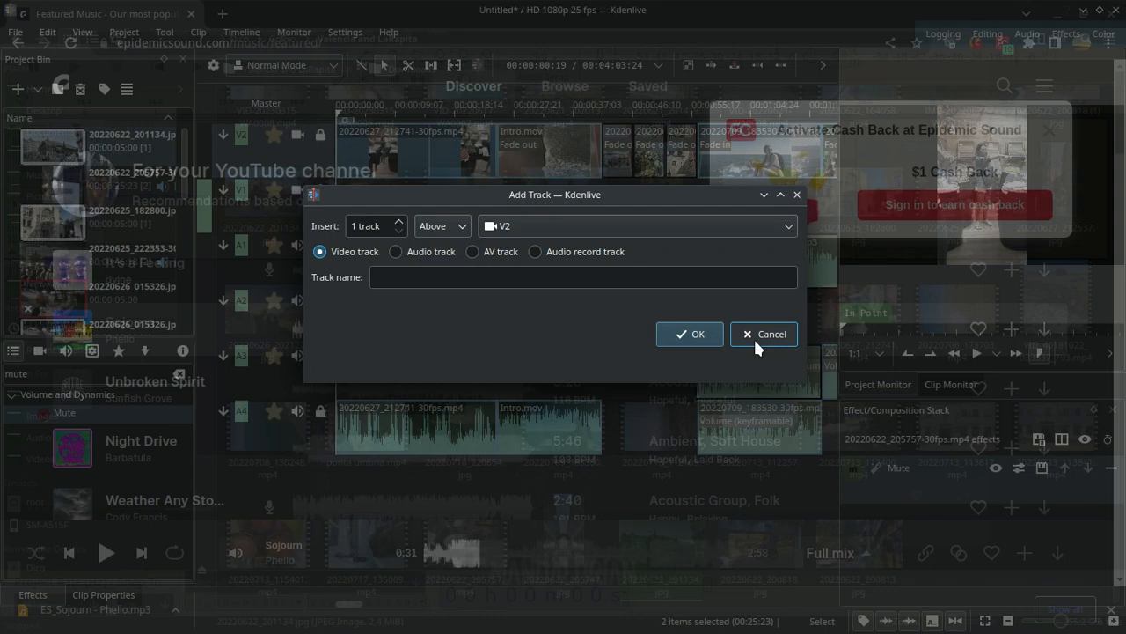
left_click(797, 195)
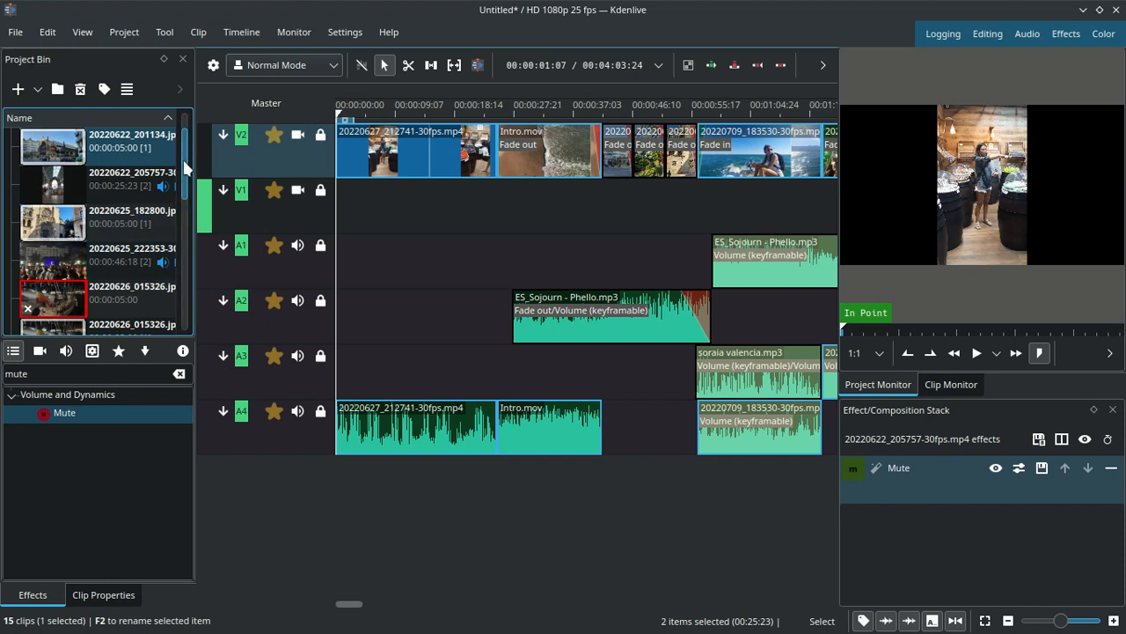
Switch to the Dolphin file manager and place the image IMG-20220705-WA0004.jpg from Valencia and LaRapita on track V1 at about 00:14:20
left_click_drag(186, 172, 198, 138)
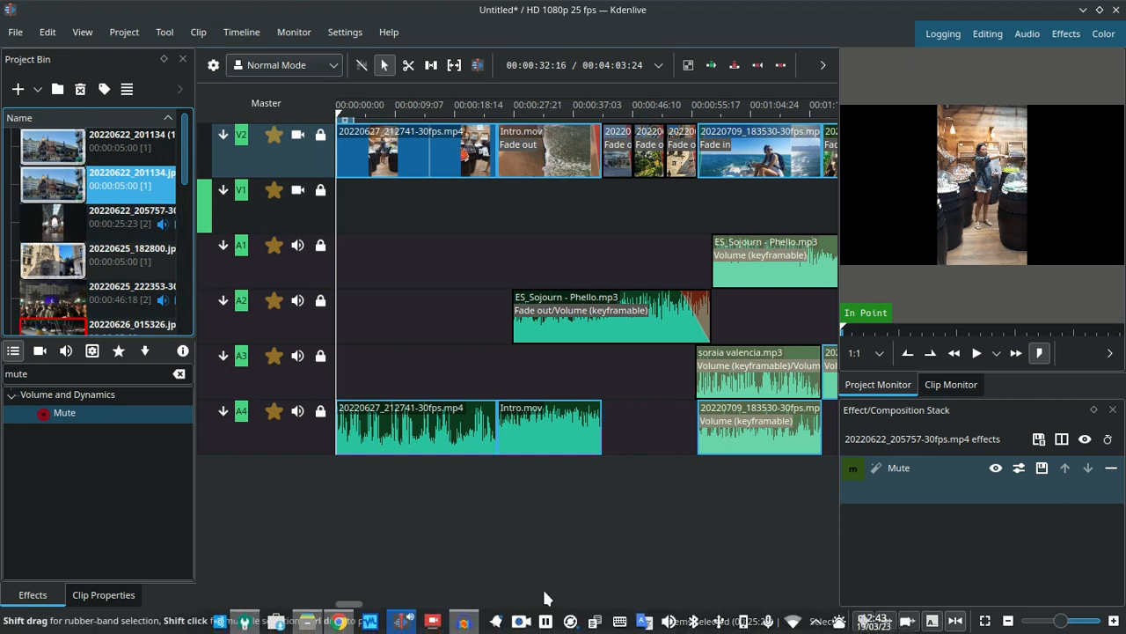
left_click(306, 621)
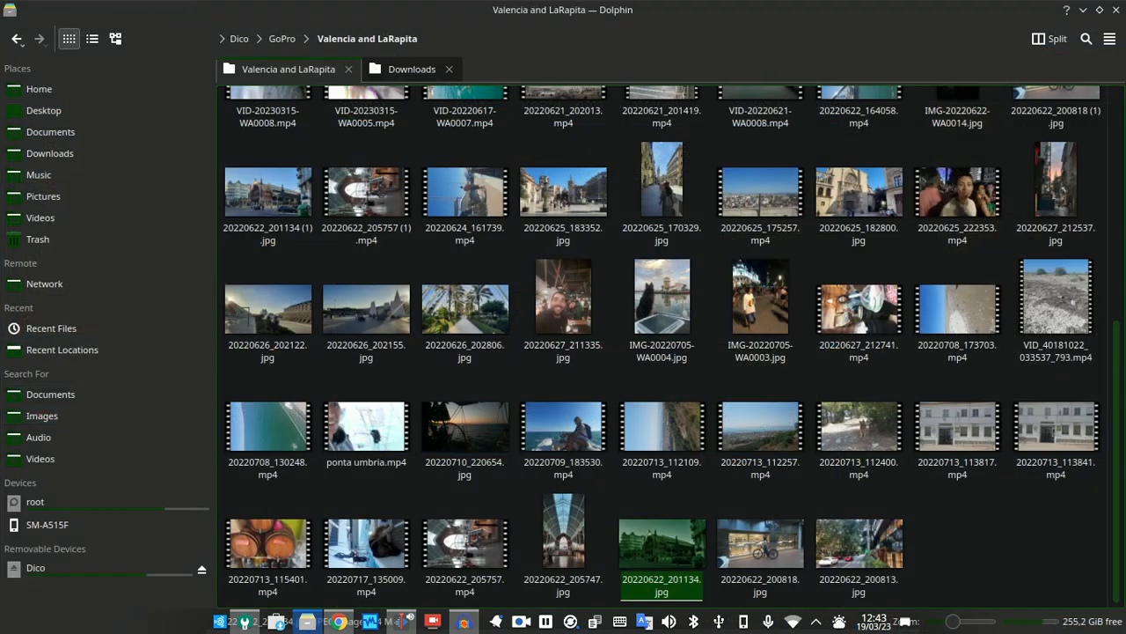
left_click_drag(661, 299, 430, 201)
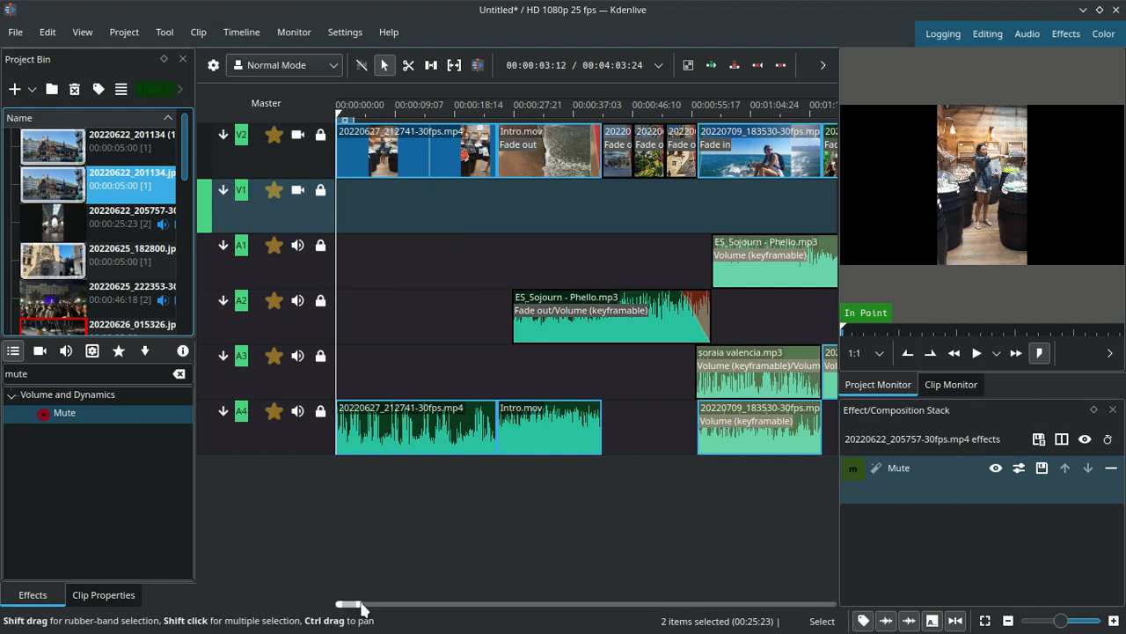
left_click_drag(385, 602, 306, 590)
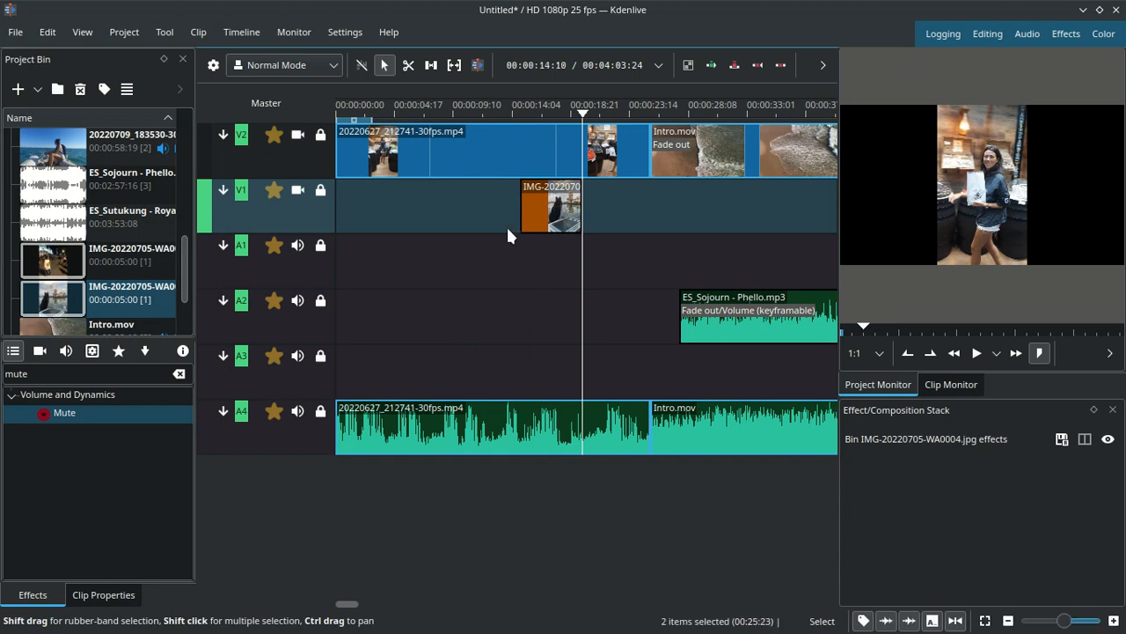
Delete the IMG-20220705-WA0004.jpg clip from track V1
left_click(540, 209)
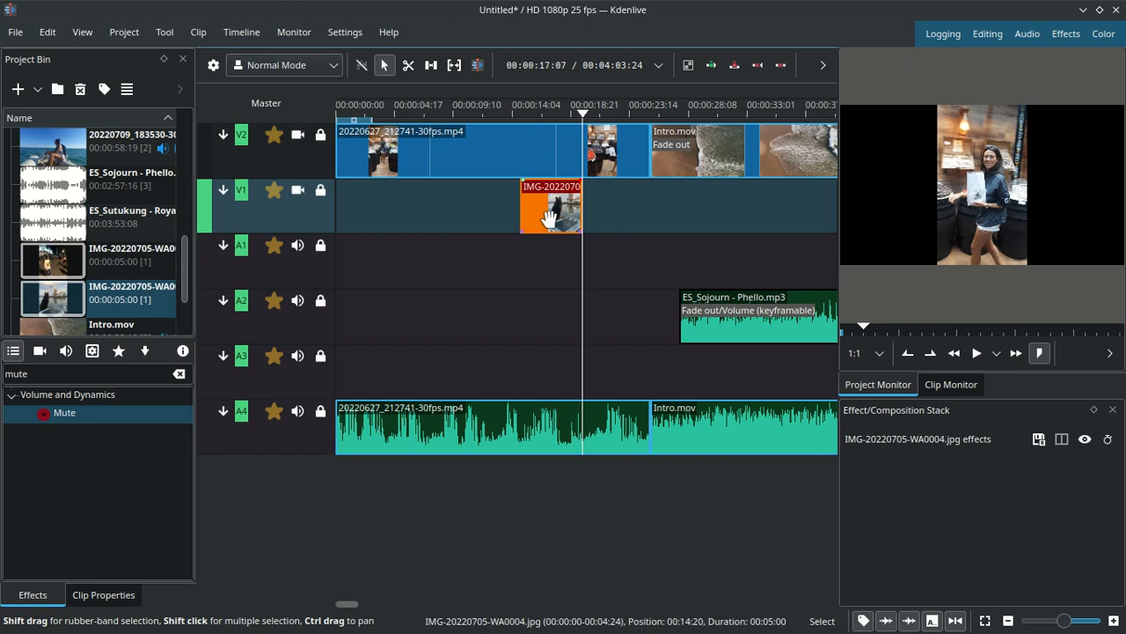
key("Delete")
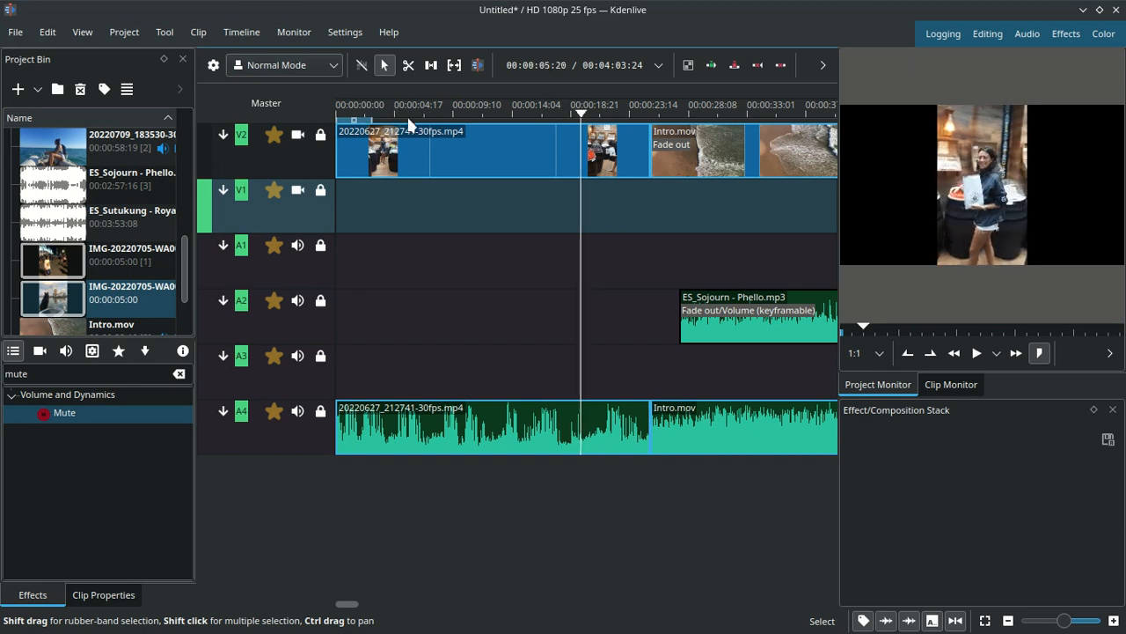
Scrub through the project and examine its clips along the timeline at different zoom levels
left_click_drag(551, 112, 488, 111)
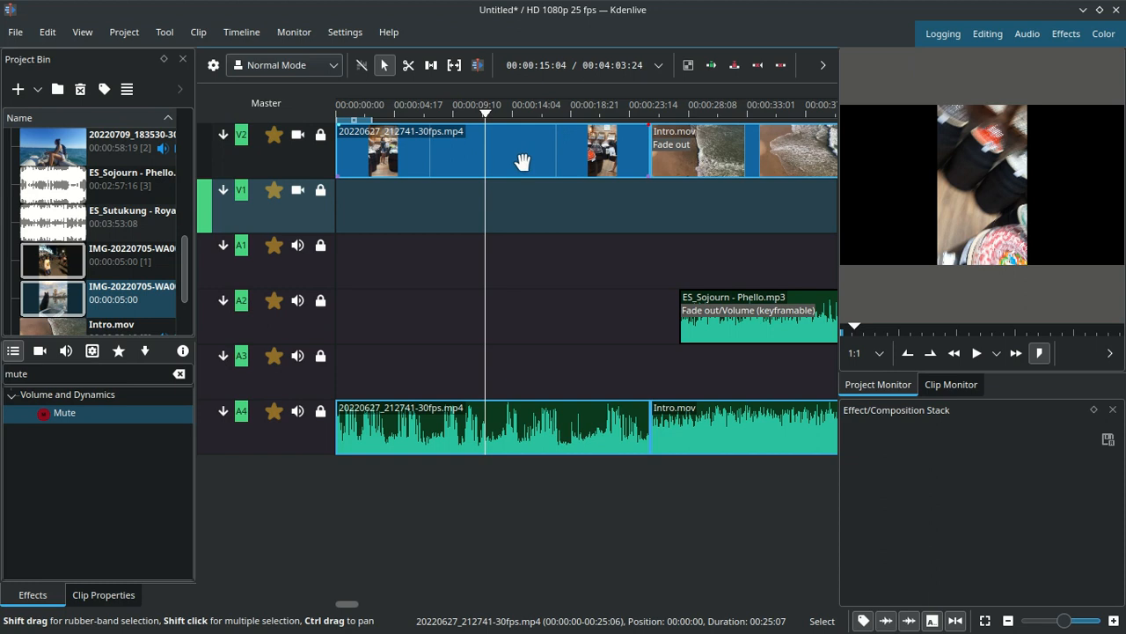
scroll(522, 161, "up", 3, "ctrl")
scroll(523, 161, "down", 3)
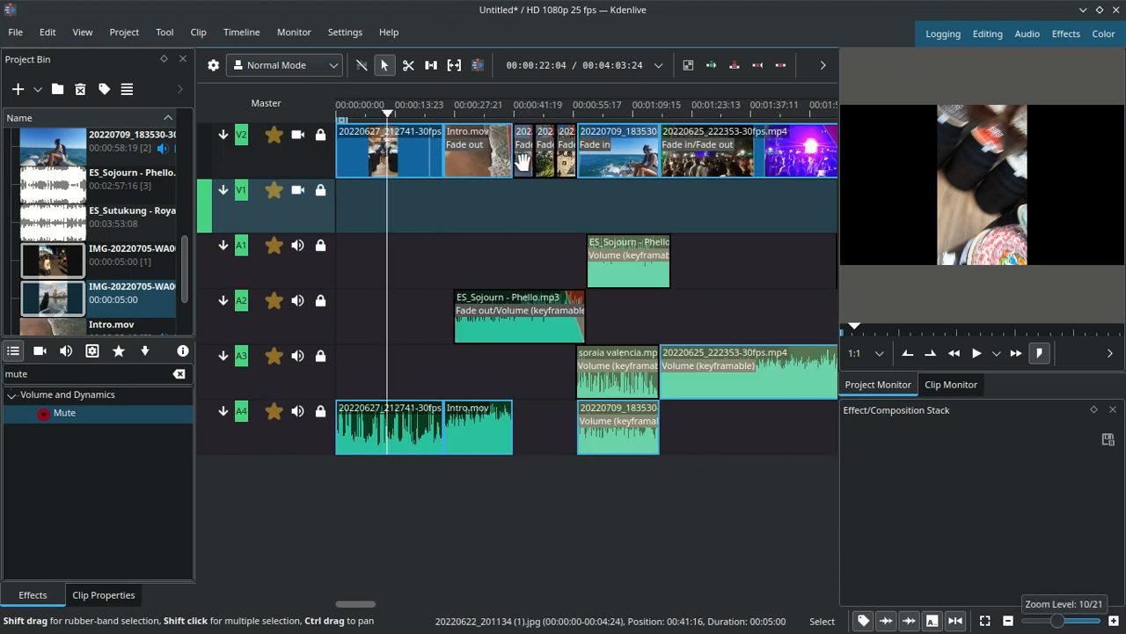
scroll(522, 162, "up", 3)
scroll(523, 162, "down", 7)
scroll(523, 162, "up", 3)
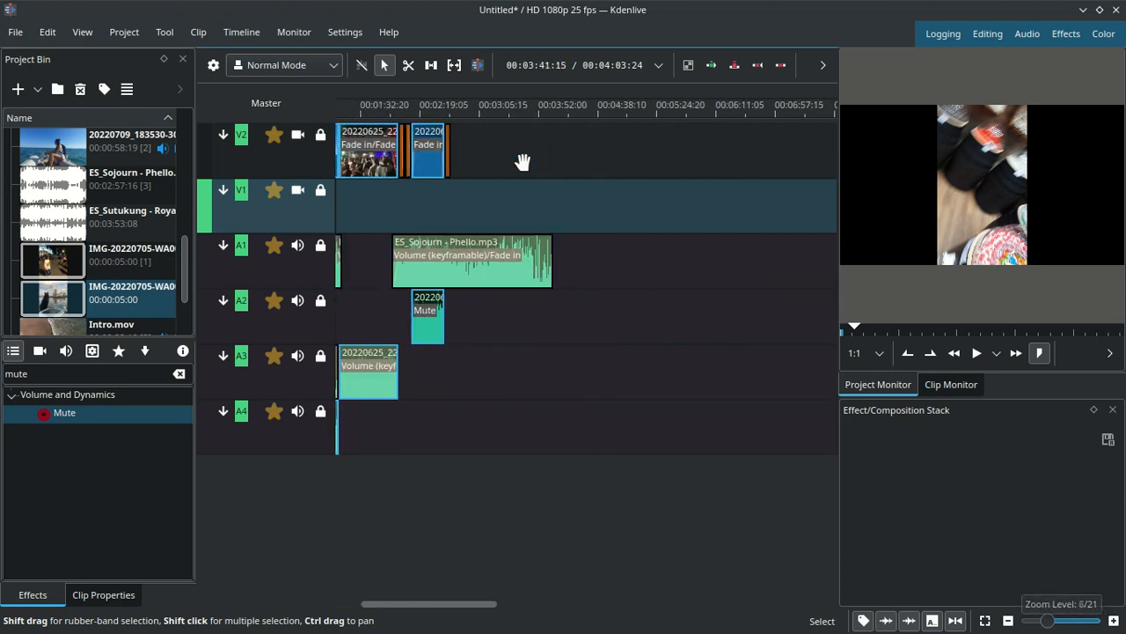
scroll(522, 180, "up", 10)
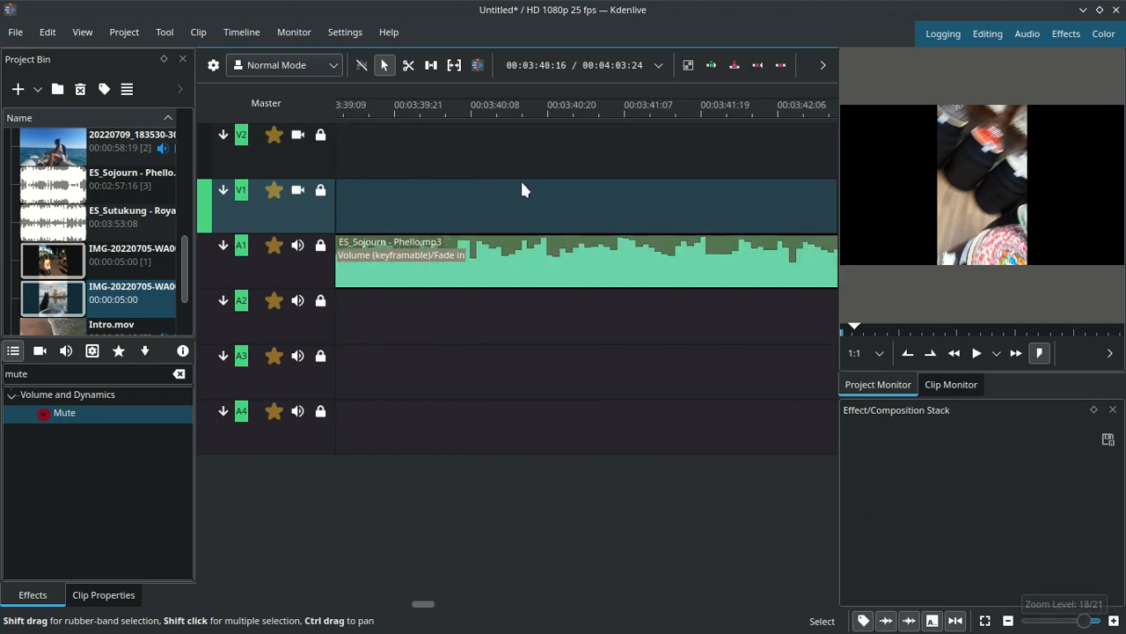
left_click_drag(353, 109, 0, 189)
scroll(382, 257, "down", 3)
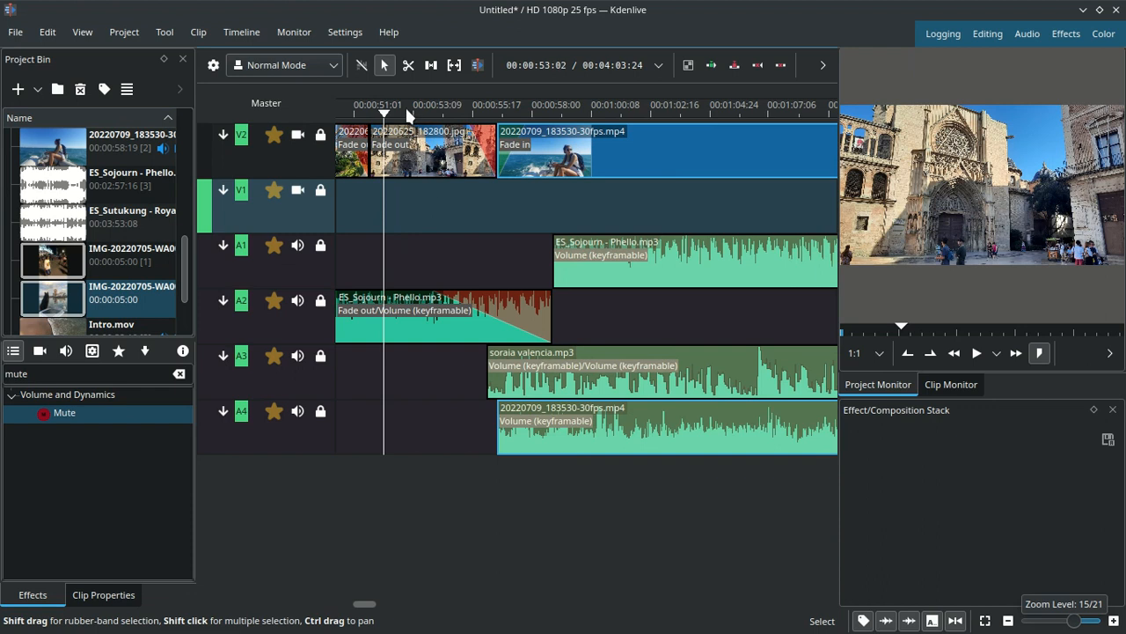
scroll(395, 175, "up", 10)
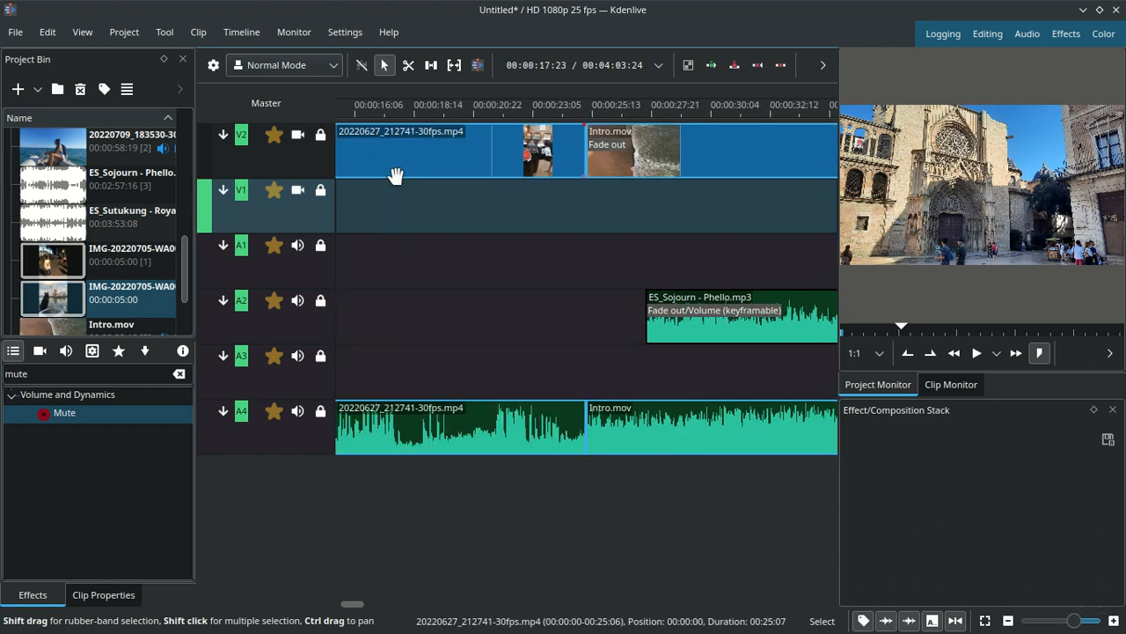
scroll(395, 175, "up", 3)
scroll(395, 175, "down", 3)
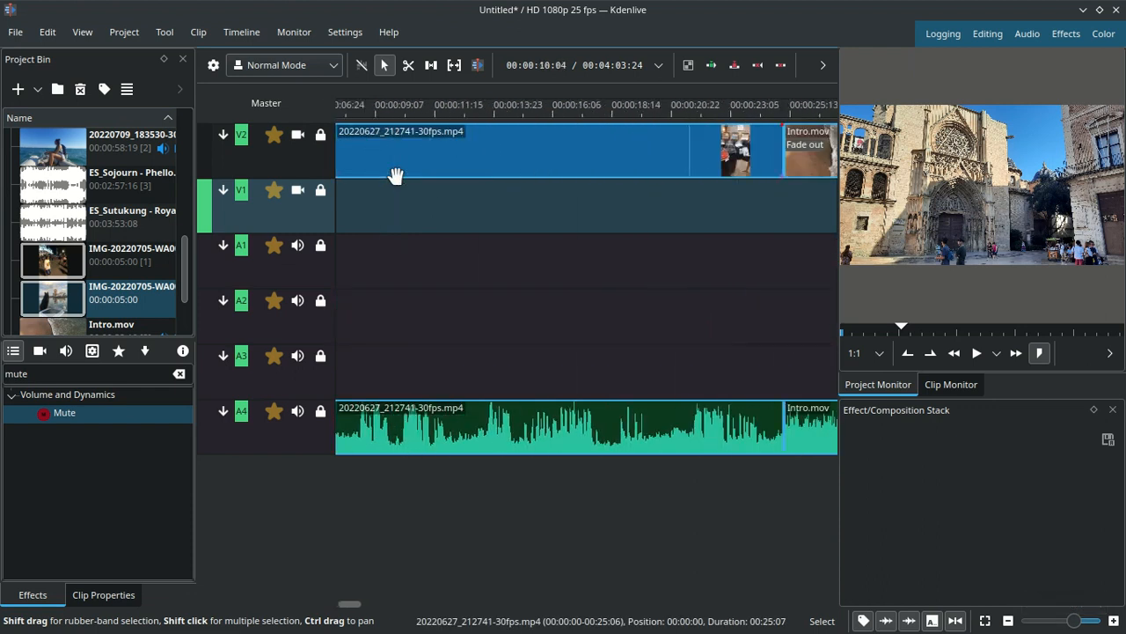
scroll(396, 175, "down", 2)
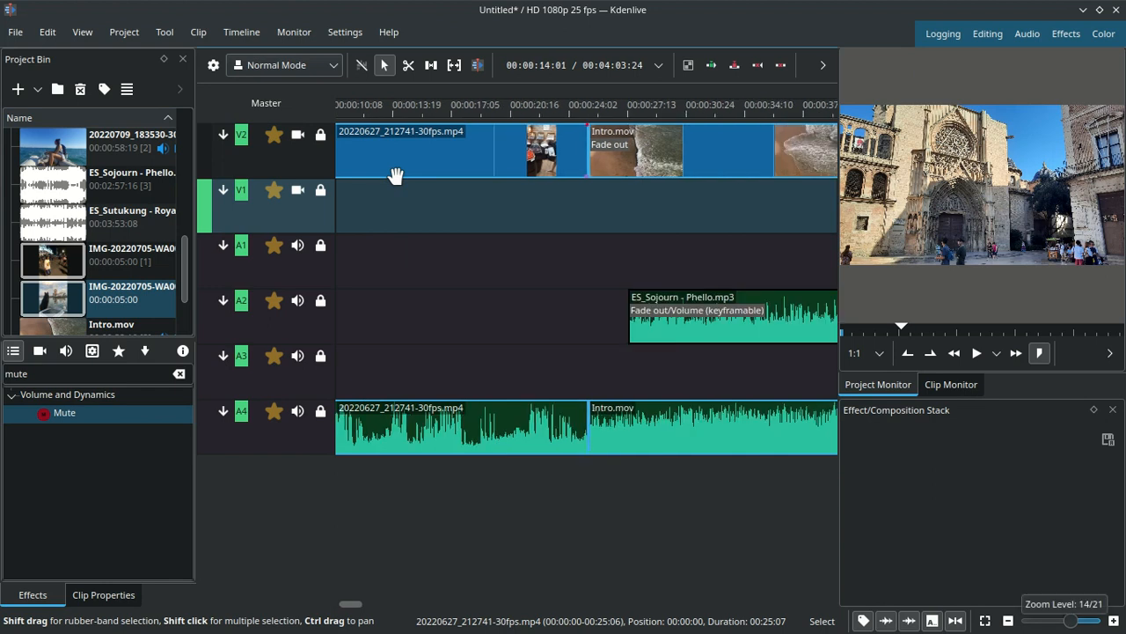
scroll(399, 180, "up", 3)
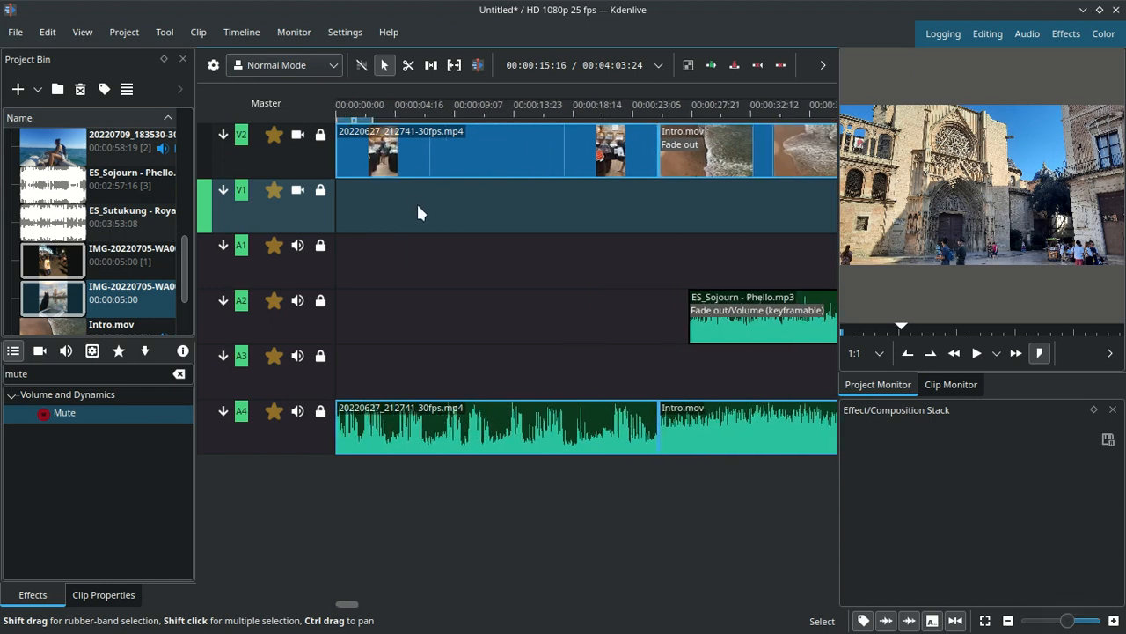
Undo the last timeline edit and redo it
key("ctrl+z")
key("ctrl+shift+z")
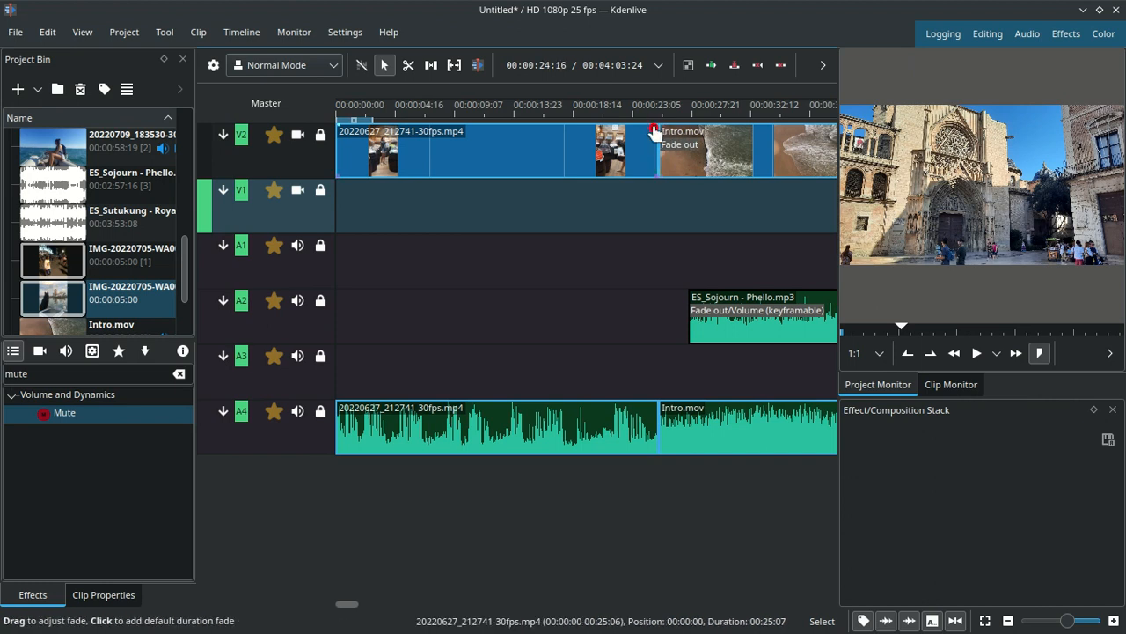
Add a short fade out to the end of the 20220627_212741-30fps.mp4 clip on track V2
left_click_drag(653, 131, 630, 132)
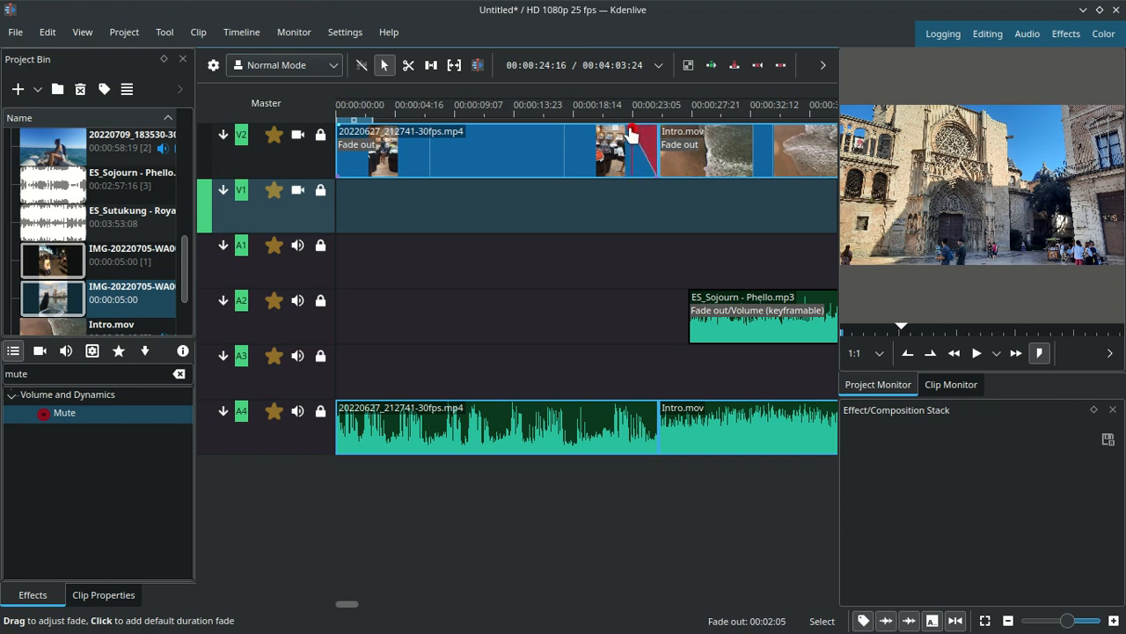
mouse_move(632, 134)
left_mouse_down()
mouse_move(590, 134)
mouse_move(746, 132)
mouse_move(721, 120)
mouse_move(653, 125)
left_mouse_up()
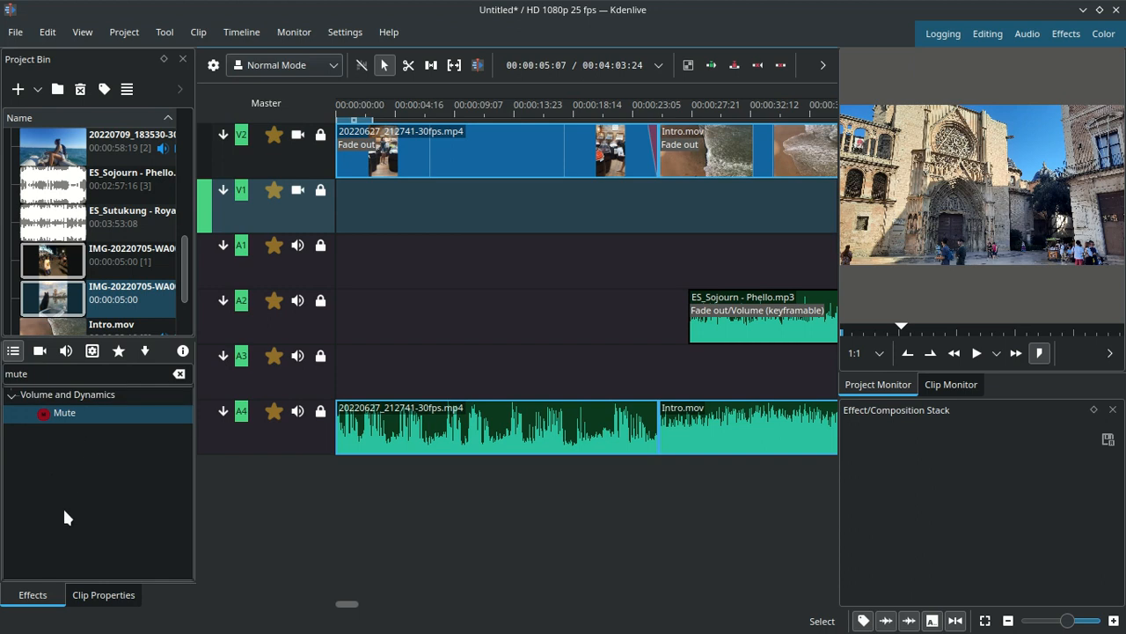
Clear the "mute" filter from the effects search and browse the full list of effects
left_click(38, 374)
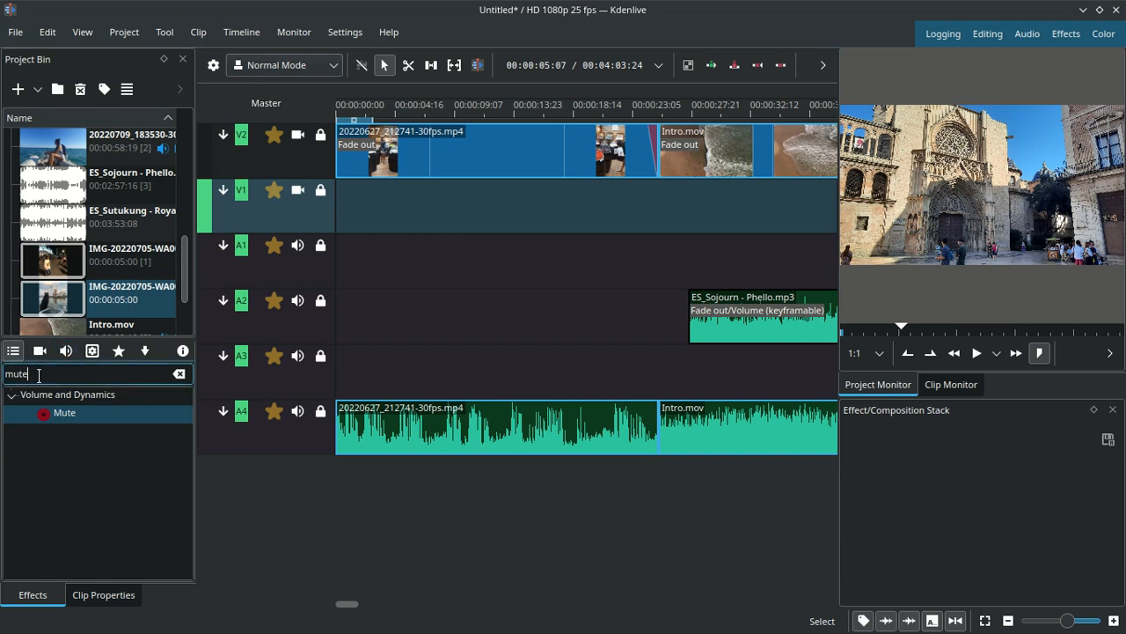
key("BackSpace")
key("BackSpace")
key("BackSpace")
key("BackSpace")
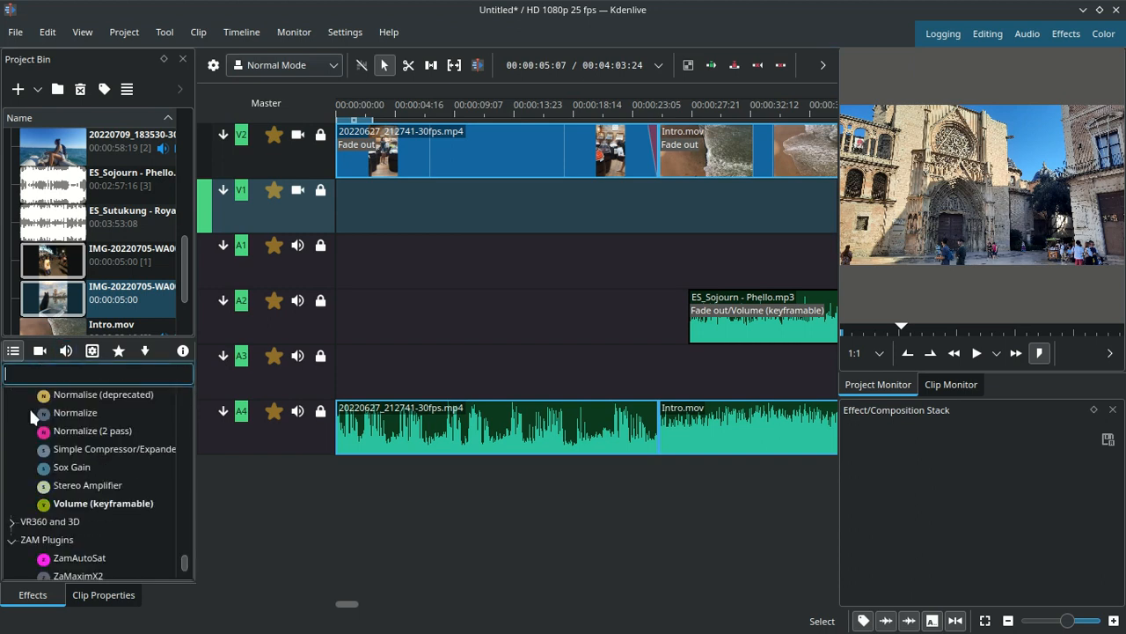
left_click(57, 541)
scroll(59, 550, "up", 4)
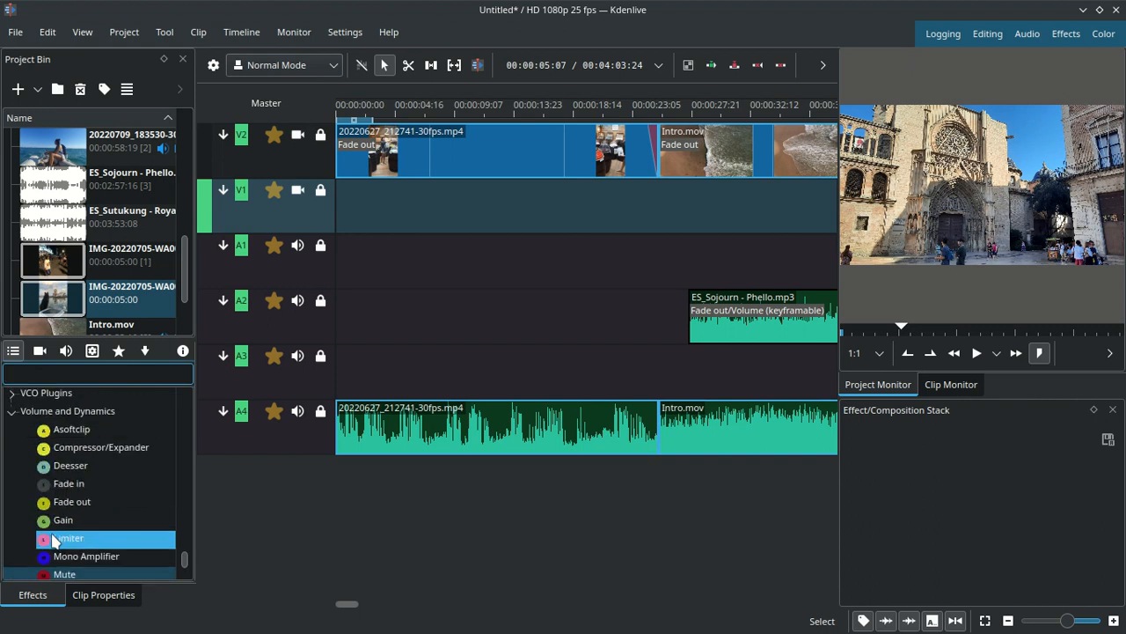
scroll(55, 538, "up", 4)
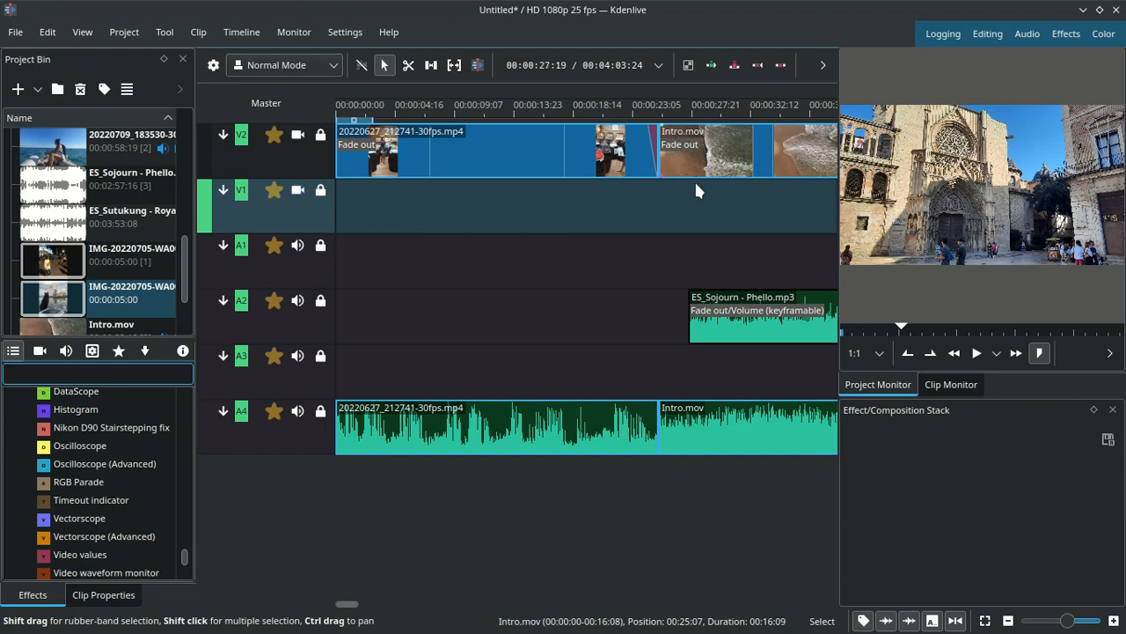
Examine the fade out and Volume (keyframable) settings of the ES_Sojourn - Phello.mp3 clip on track A2
left_click(747, 330)
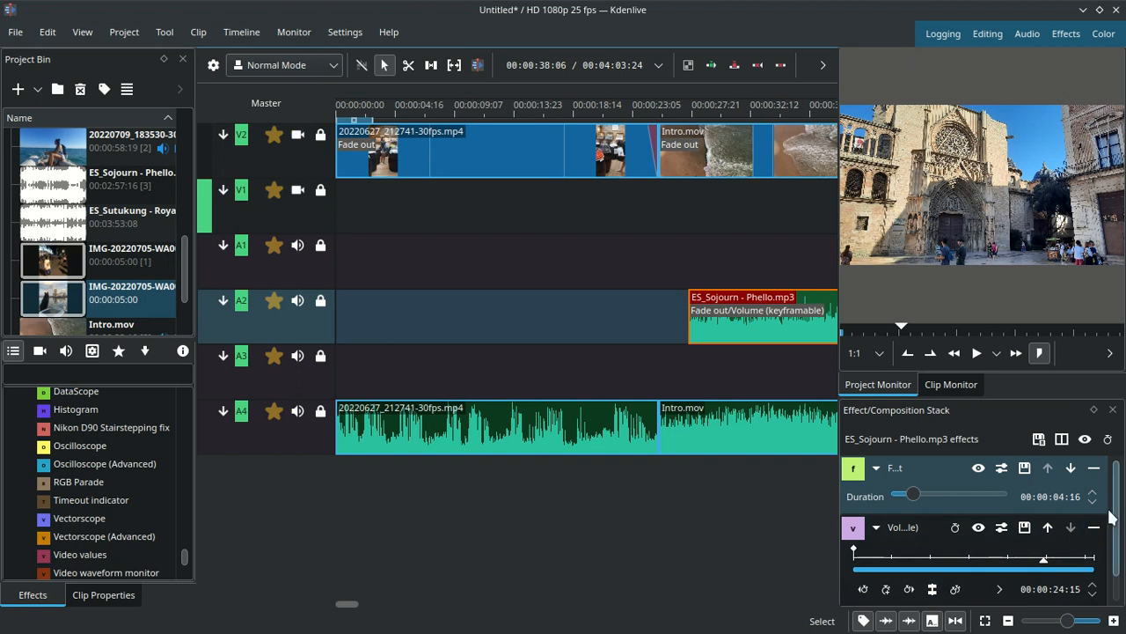
scroll(1120, 521, "down", 1)
scroll(1120, 521, "down", 2)
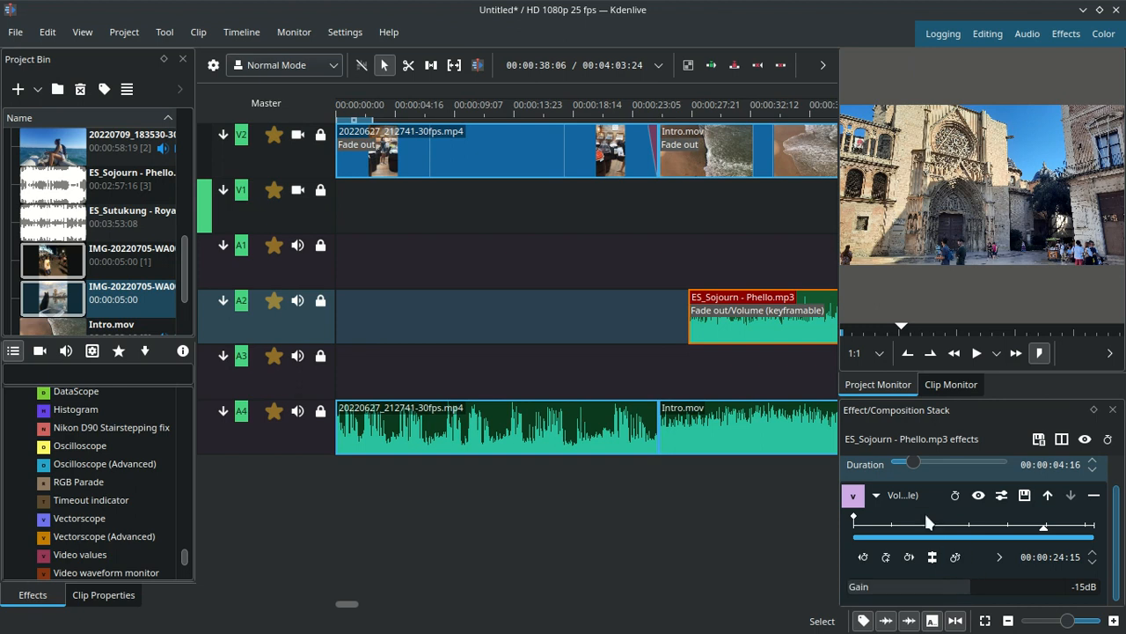
Find the Volume (keyframable) effect by searching "volu" and add it to the Intro.mov audio clip on track A4
left_click(72, 377)
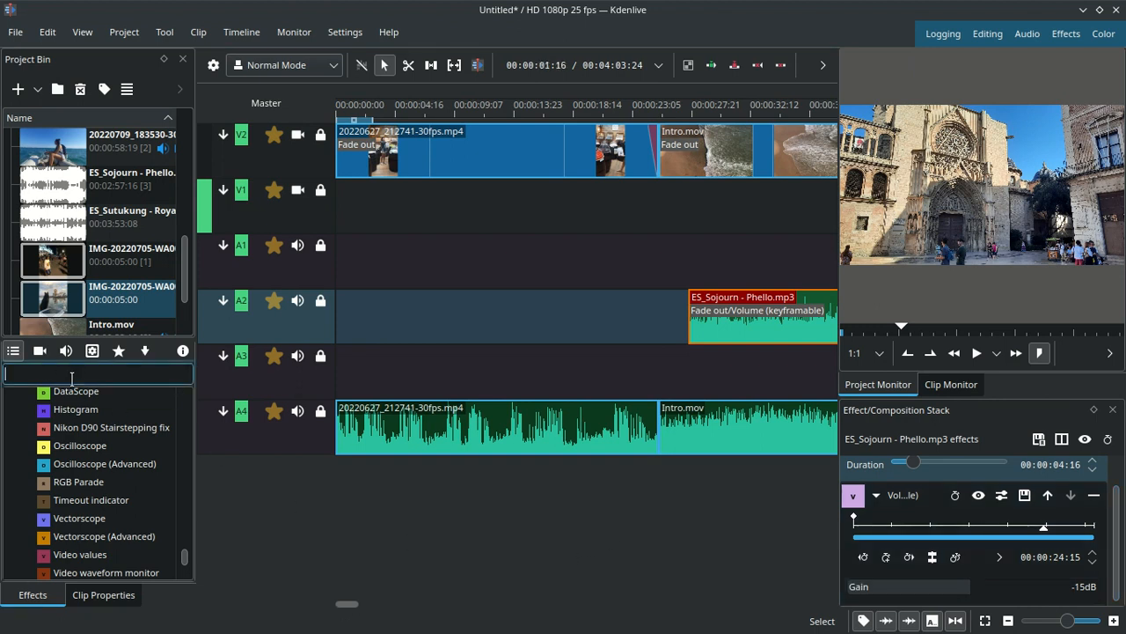
type("volu")
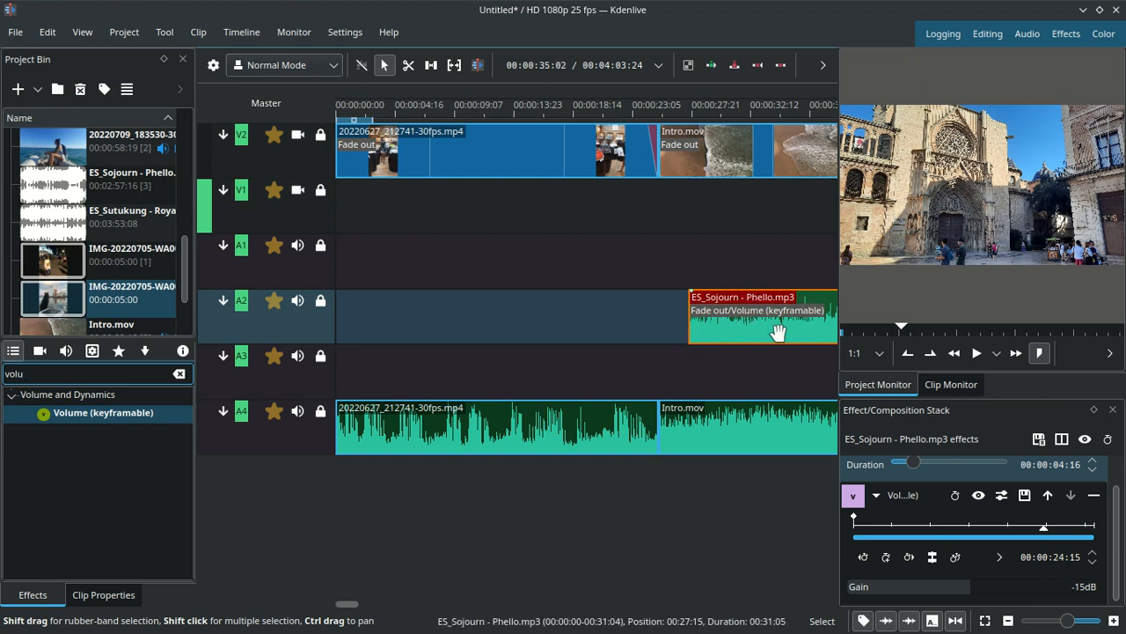
left_click(744, 436)
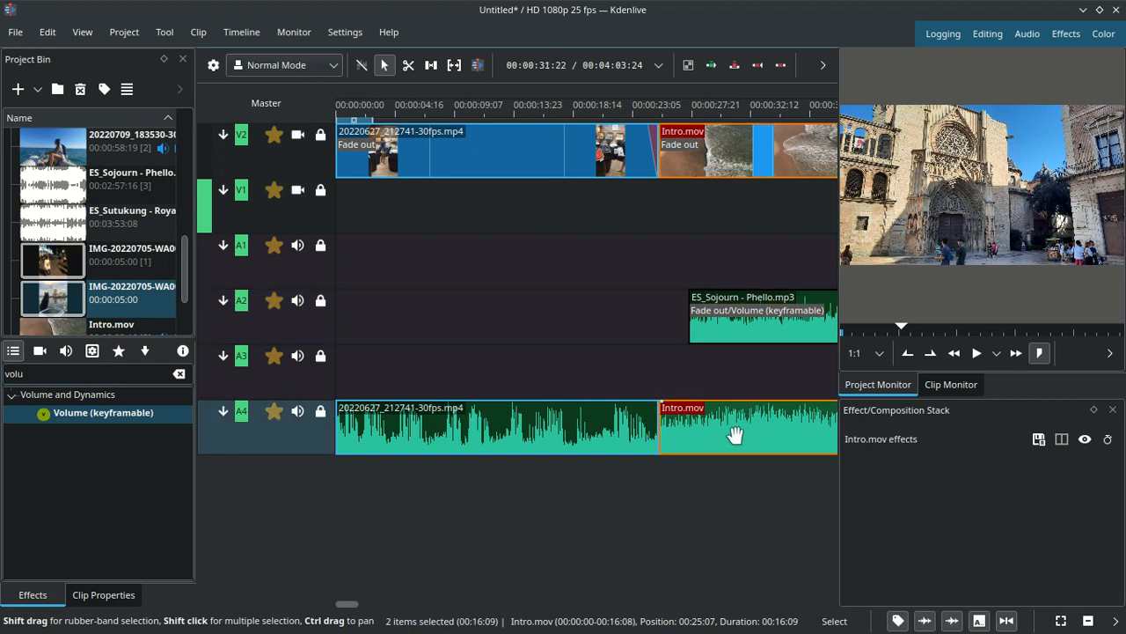
left_click(103, 421)
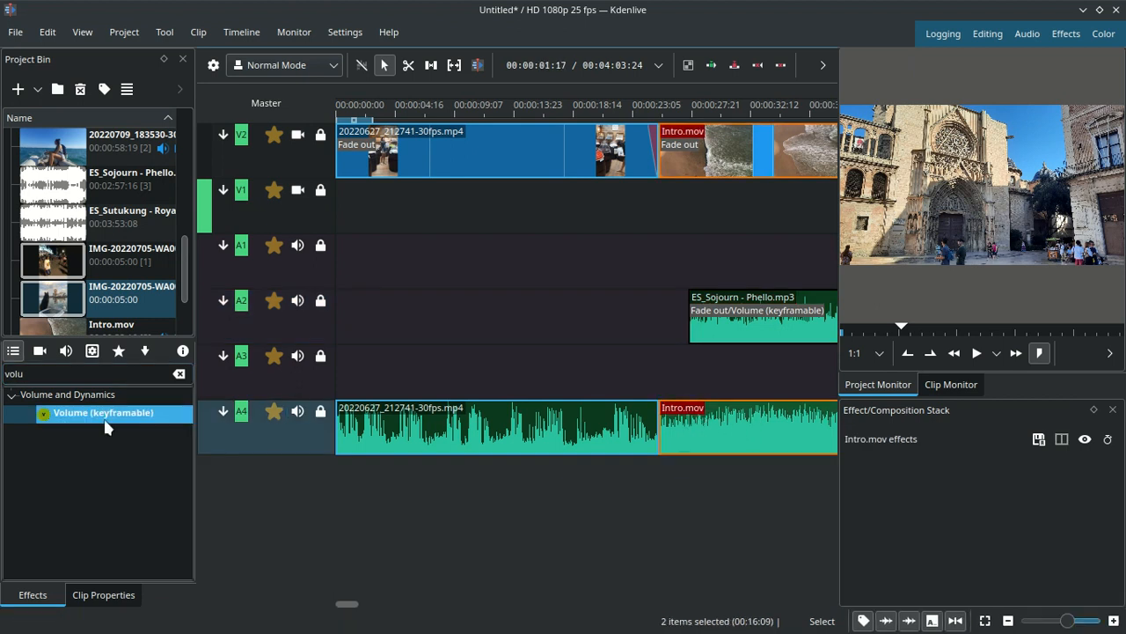
double_click(104, 425)
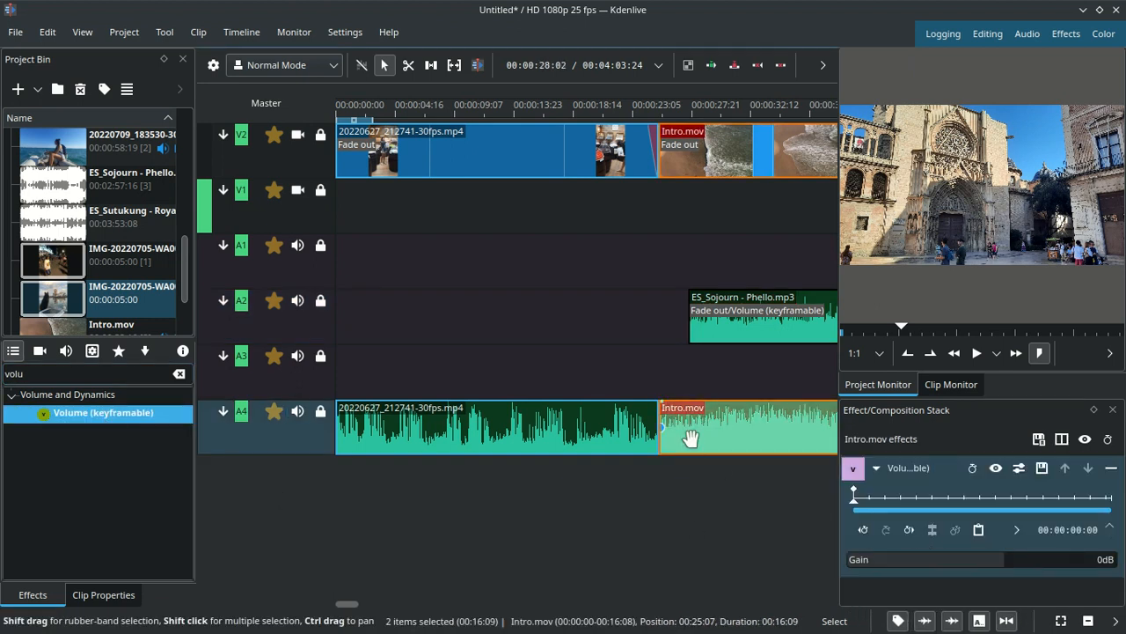
left_click(580, 444)
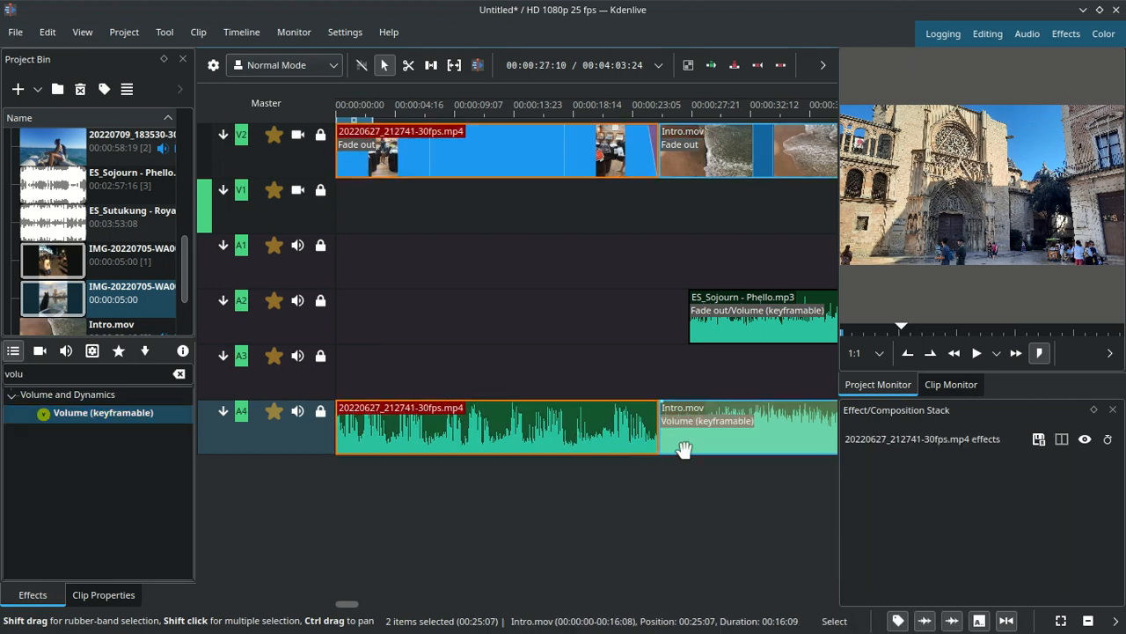
left_click(794, 434)
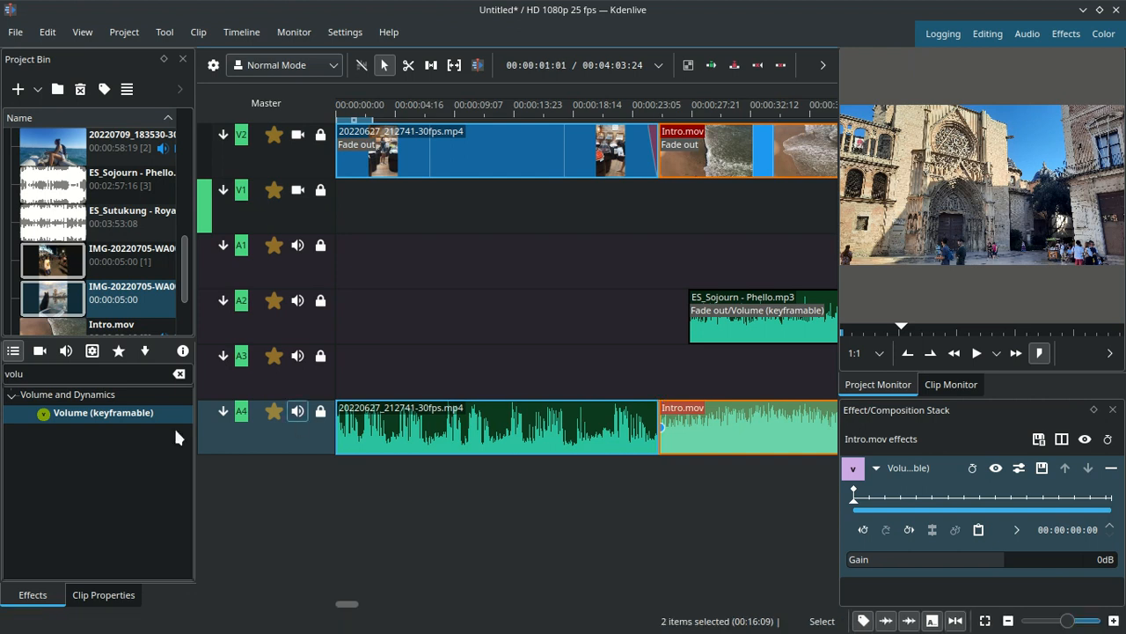
Search the effects for "mute" and select the Mute effect in the list
left_click_drag(37, 374, 2, 373)
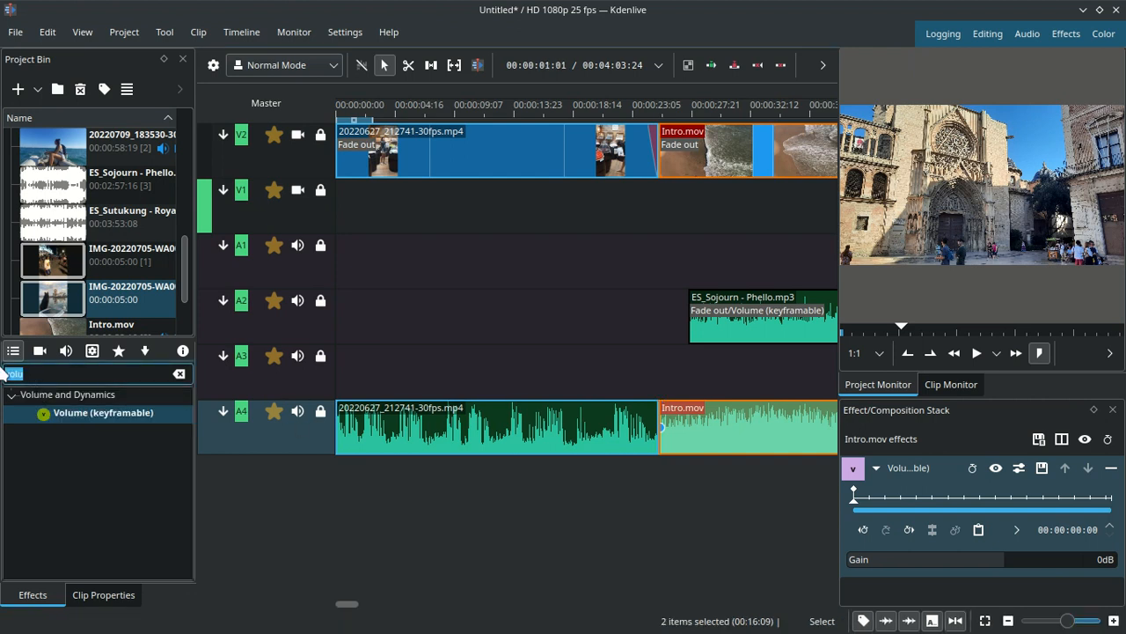
type("mute")
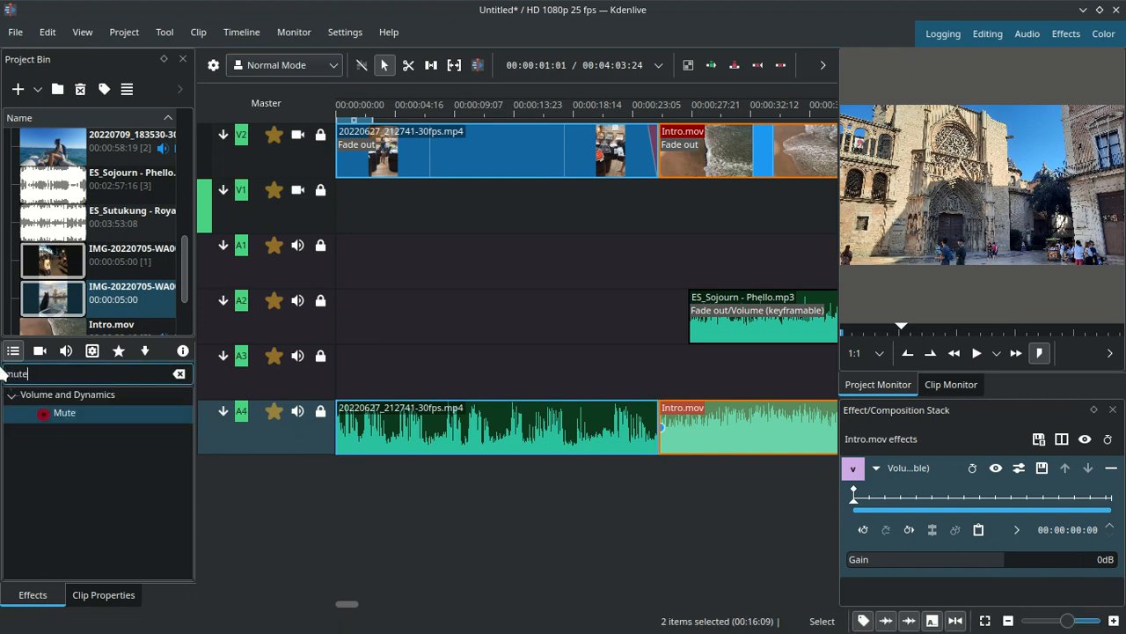
left_click(40, 415)
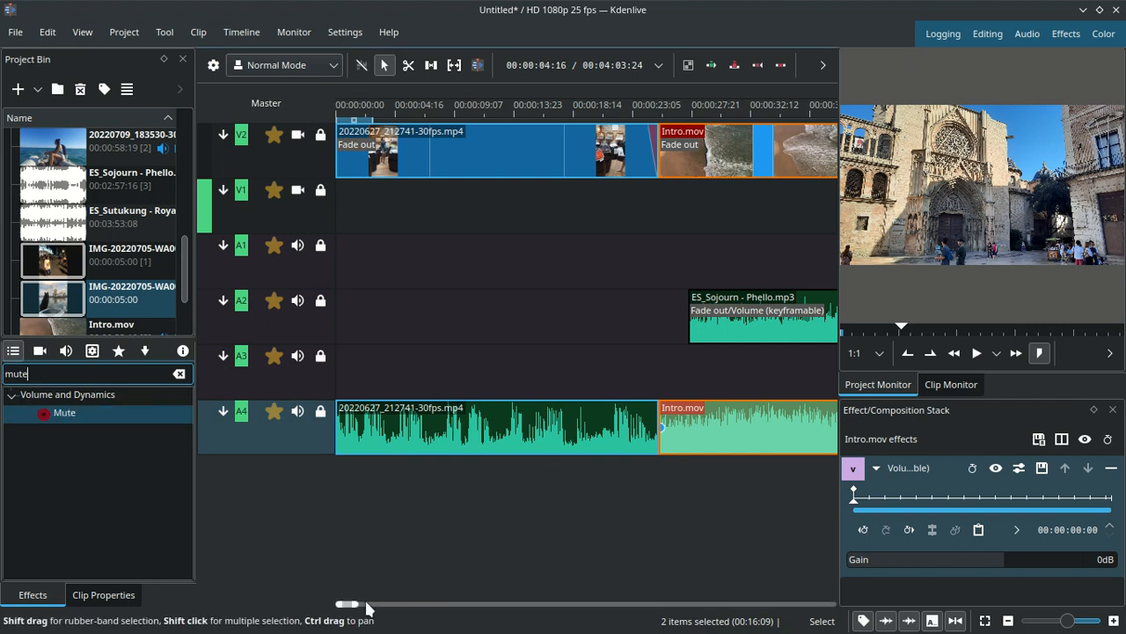
Import 20220713_112257.mp4 from the Valencia and LaRapita folder in Dolphin into the Kdenlive project and transcode it as Lossy x264 I frame only
left_click_drag(346, 605, 402, 627)
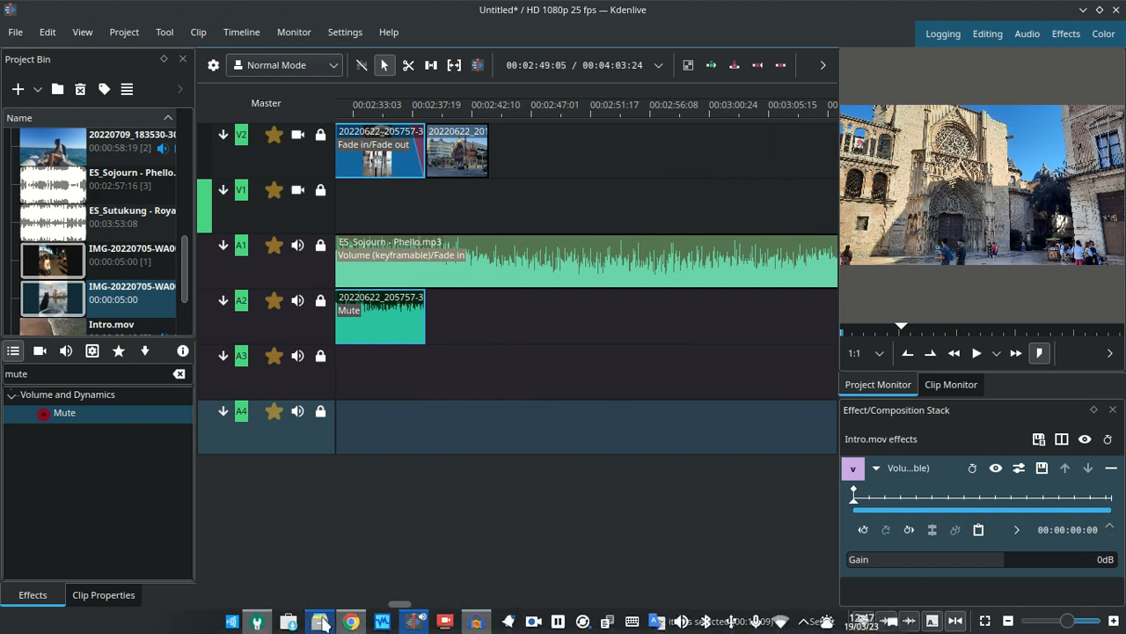
left_click(319, 622)
left_click(678, 437)
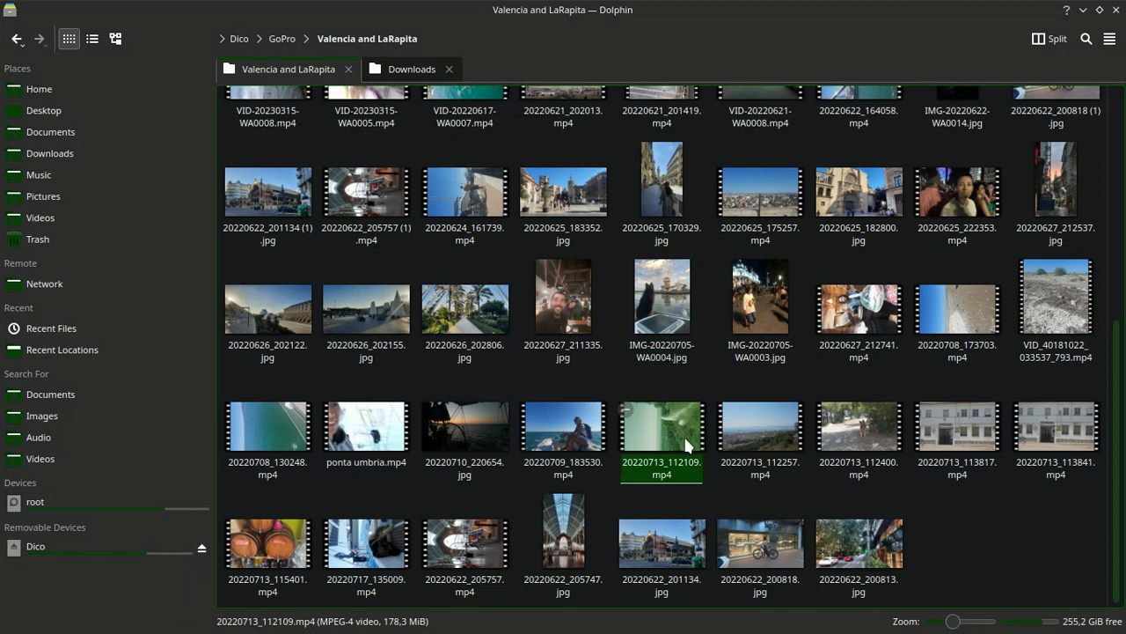
left_click(746, 426)
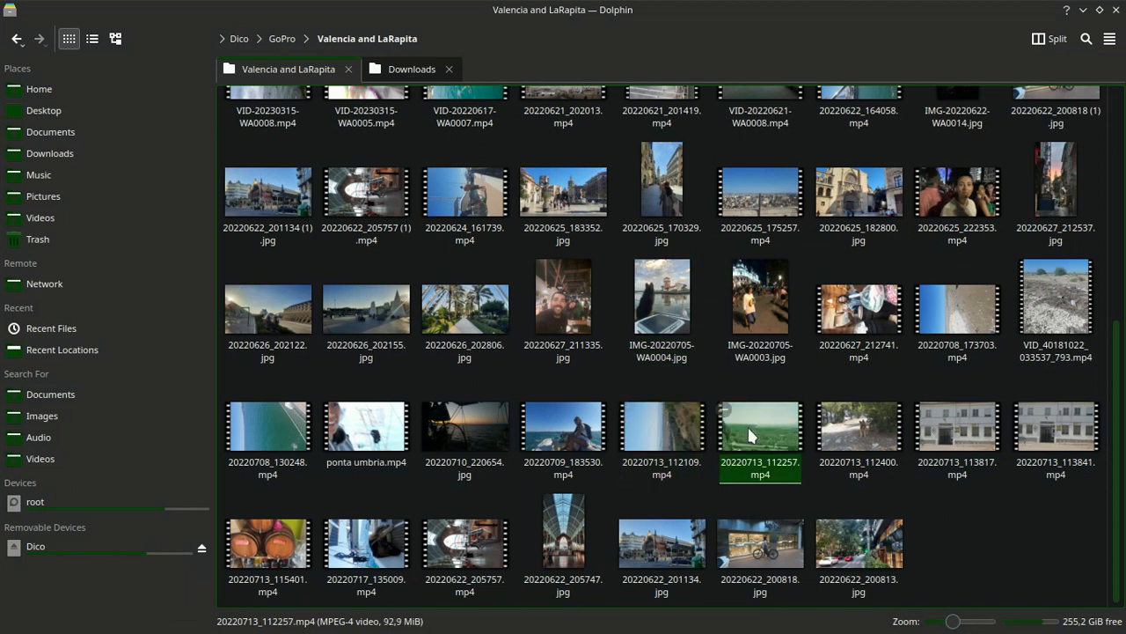
left_click_drag(751, 434, 565, 187)
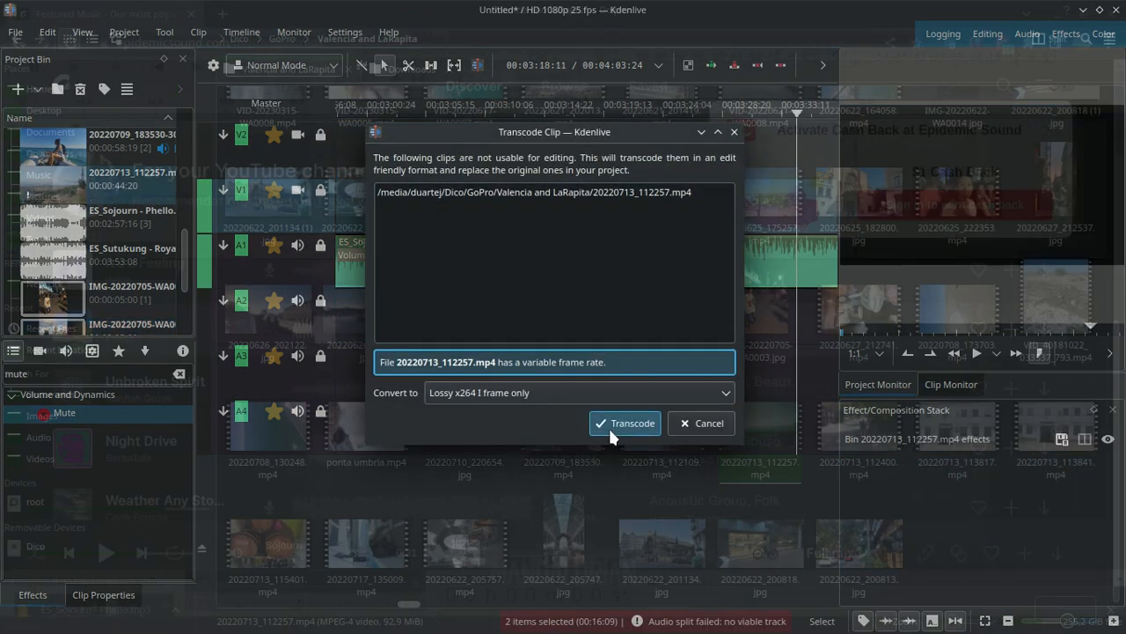
left_click(613, 429)
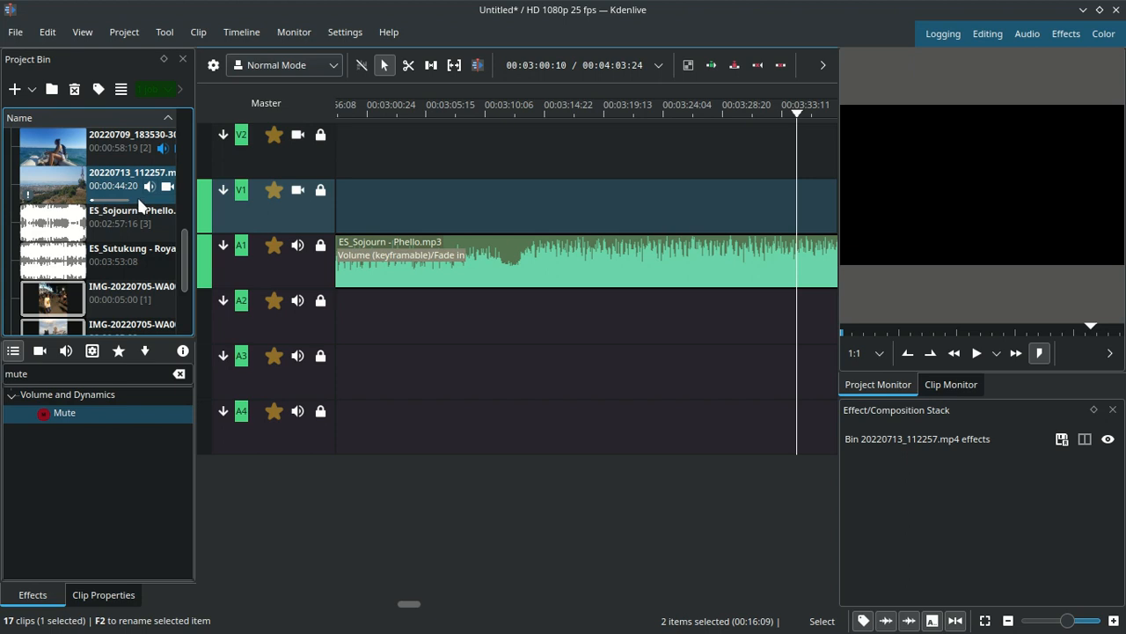
Insert one audio track named "Mute track" under A1
scroll(656, 220, "up", 5)
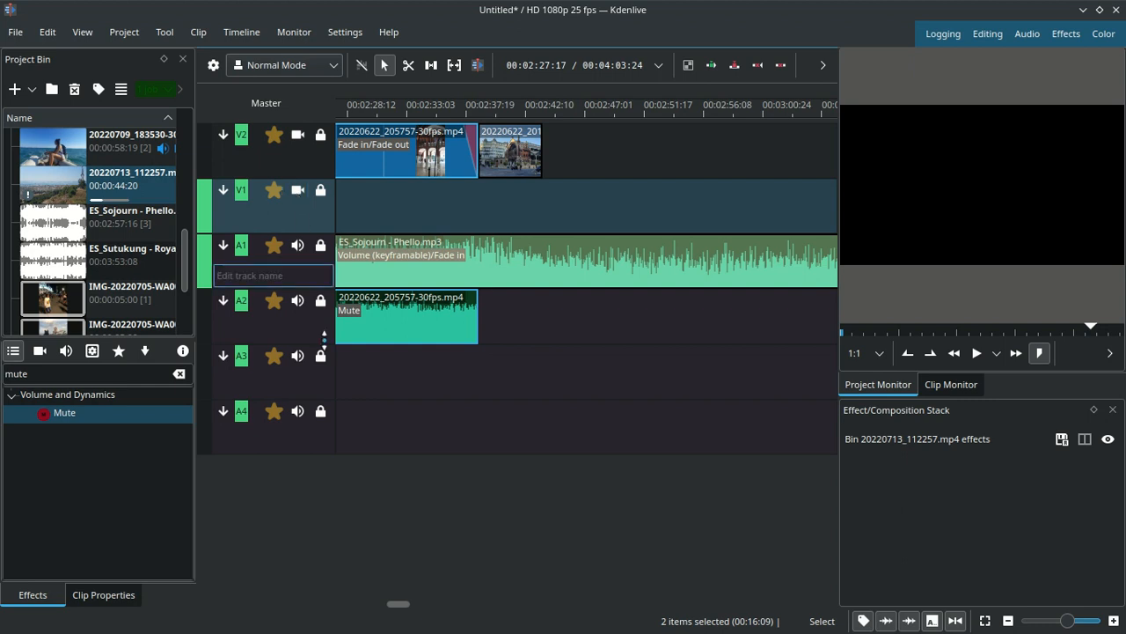
mouse_move(284, 442)
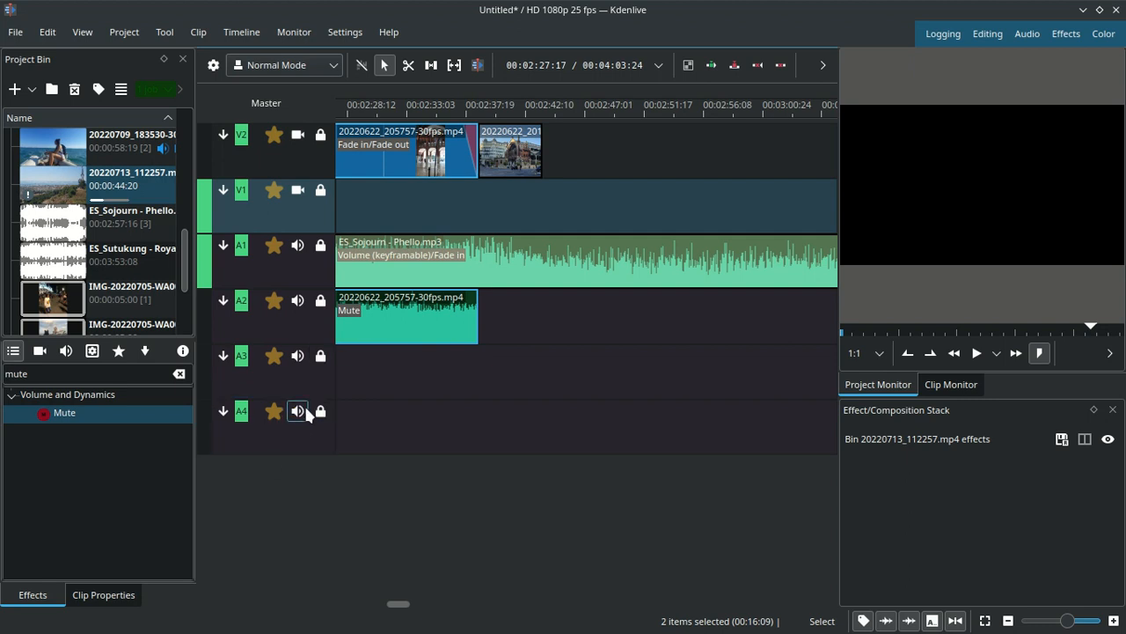
right_click(207, 435)
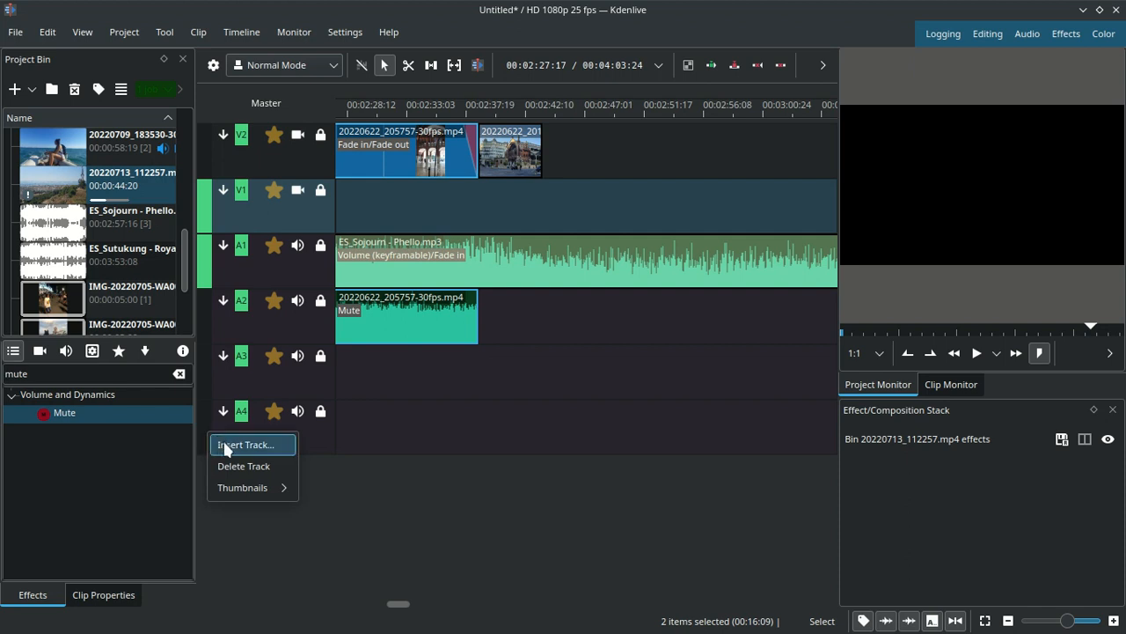
left_click(238, 444)
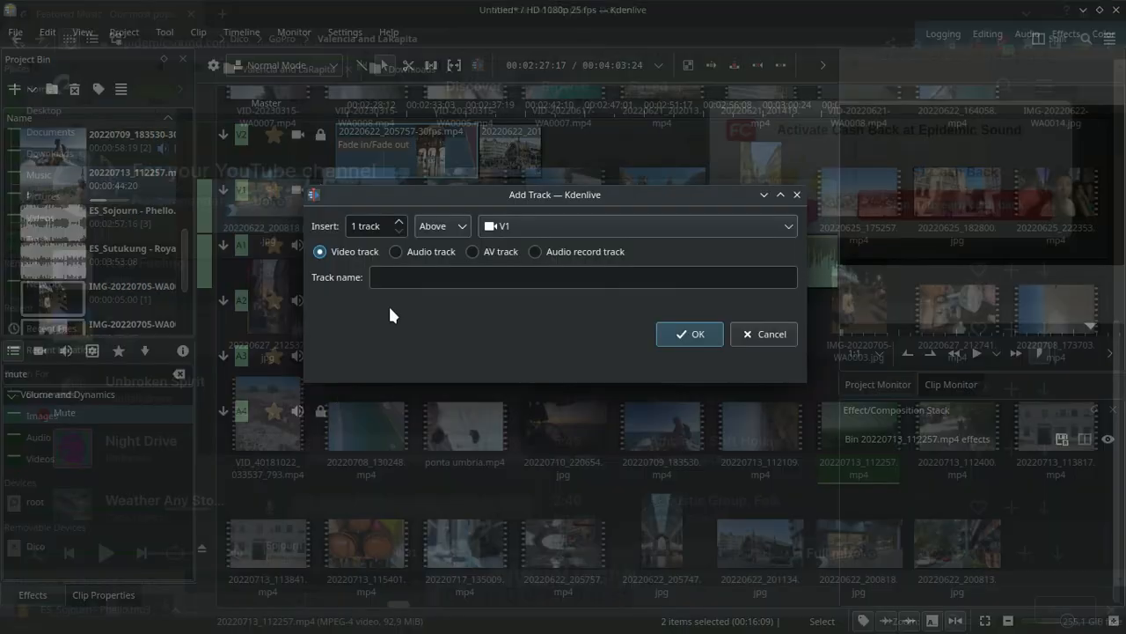
left_click(437, 227)
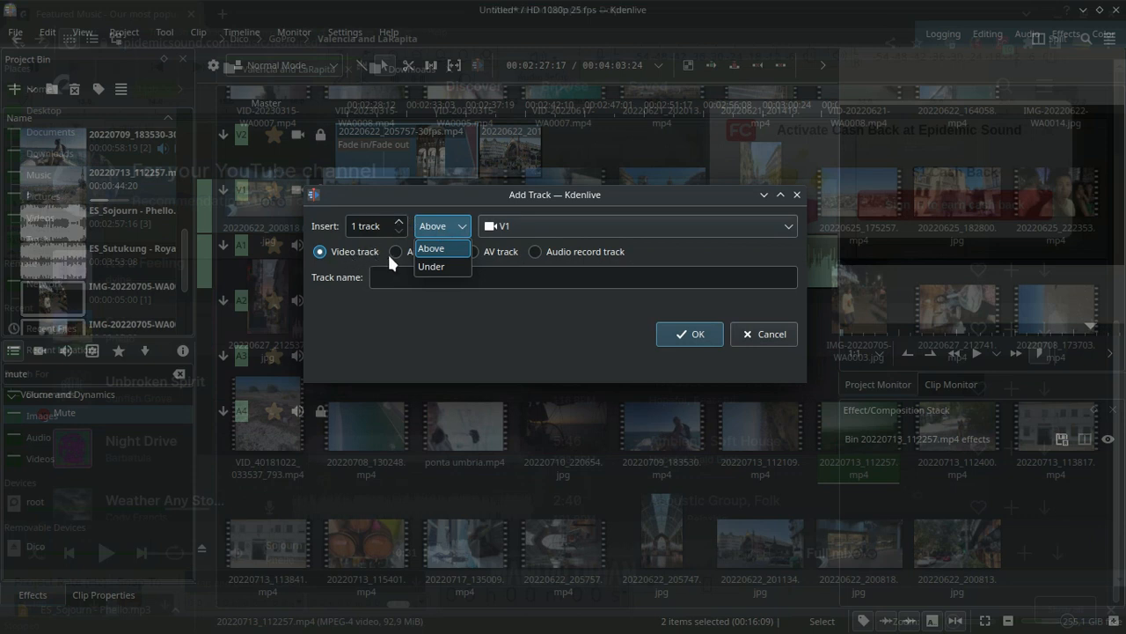
left_click(392, 254)
left_click(393, 252)
left_click(437, 233)
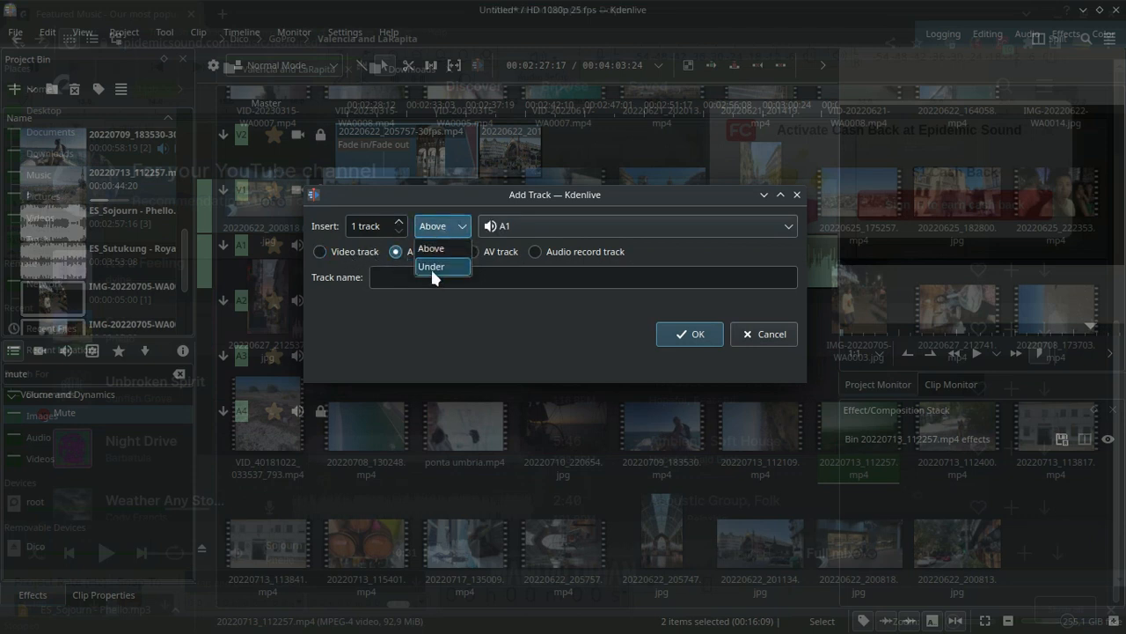
left_click(430, 267)
left_click(528, 283)
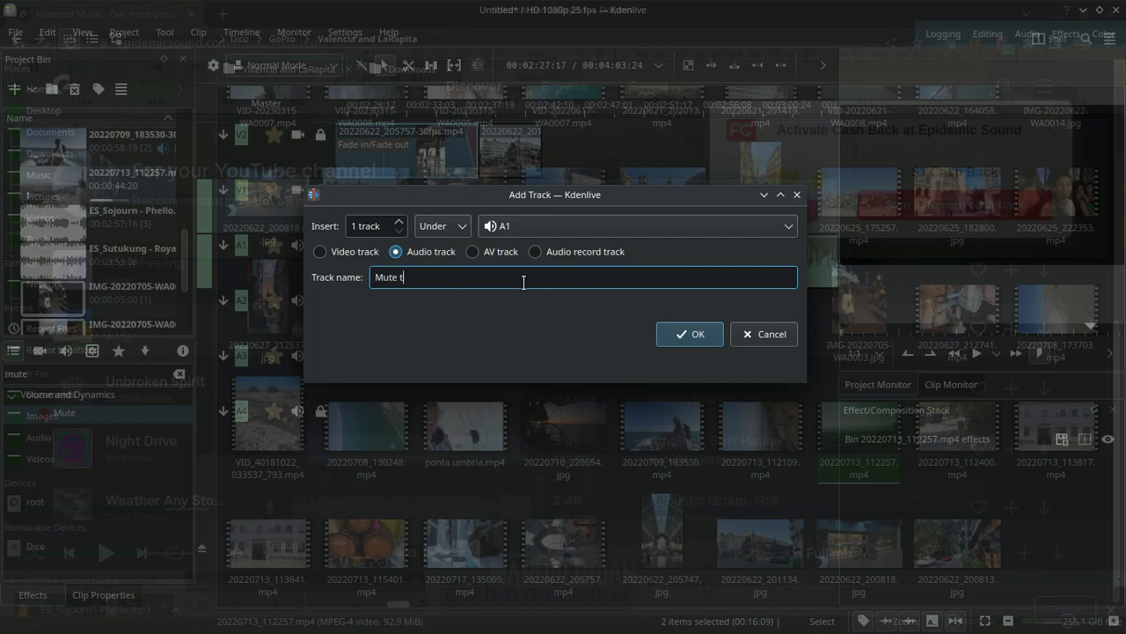
type("Mute track")
left_click(693, 334)
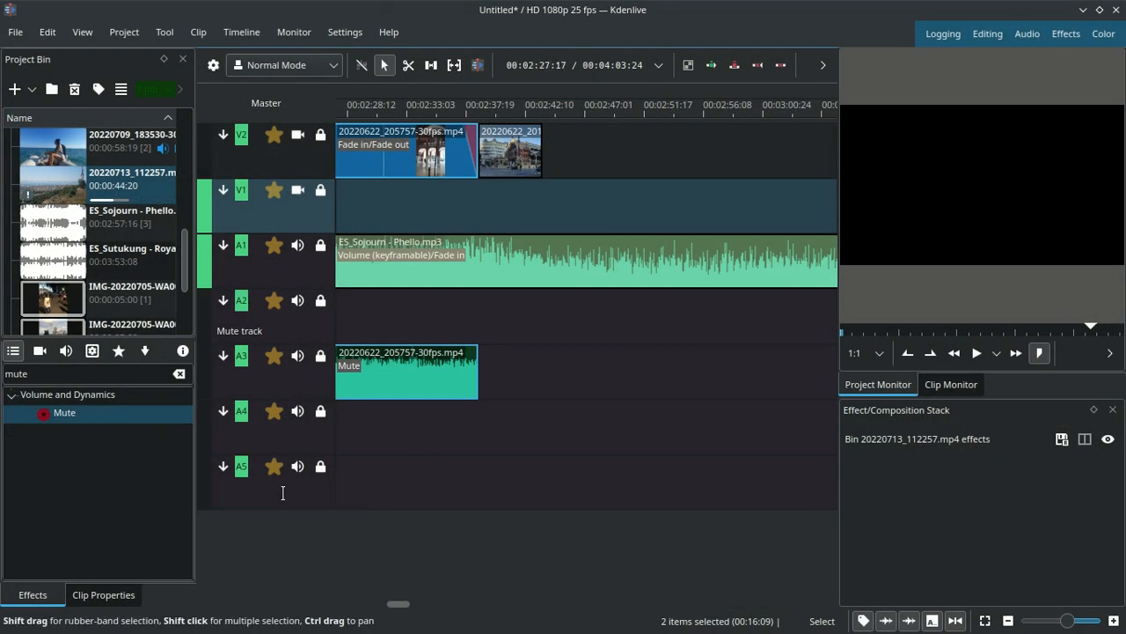
Mute audio track A5 and check the Mute effect on the 20220622_205757-30fps.mp4 audio clip on A3
left_click(297, 466)
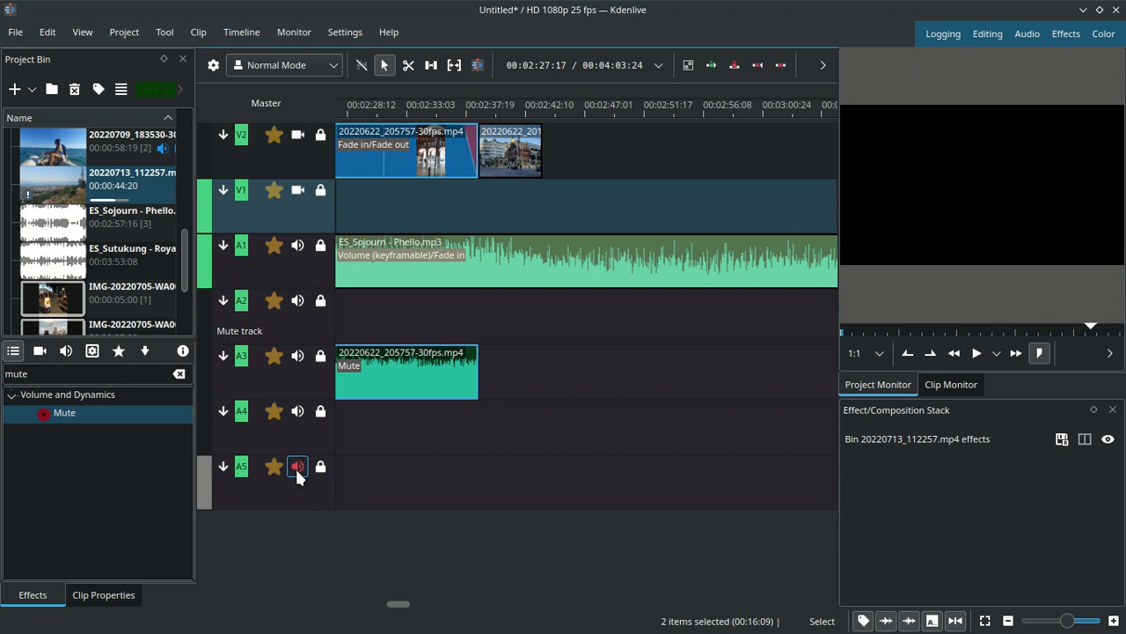
left_click(378, 378)
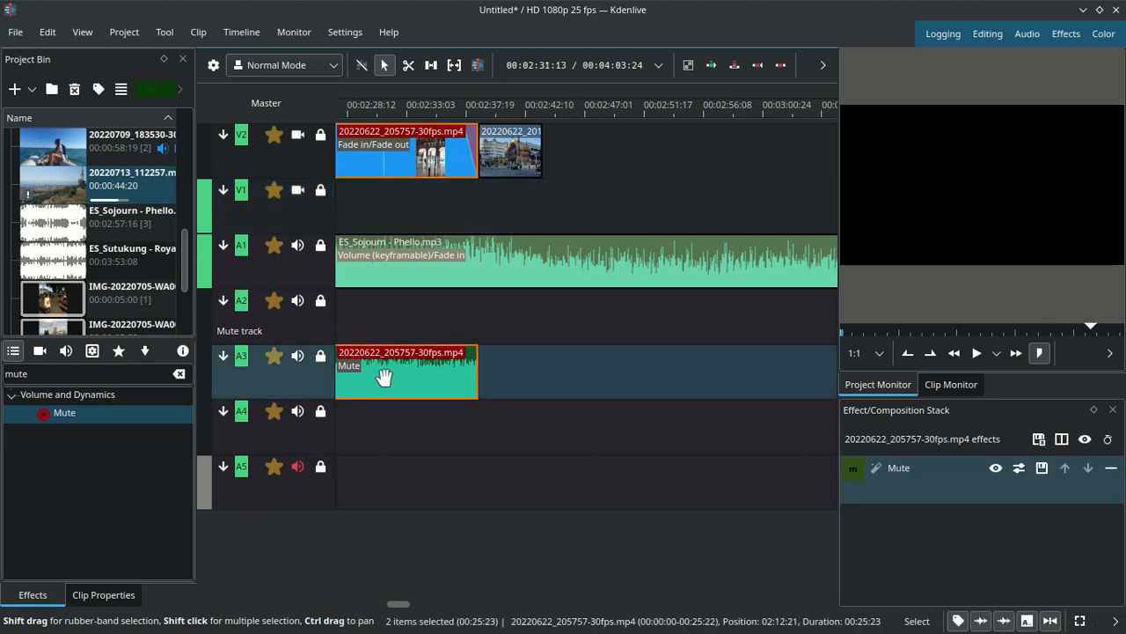
left_click(374, 506)
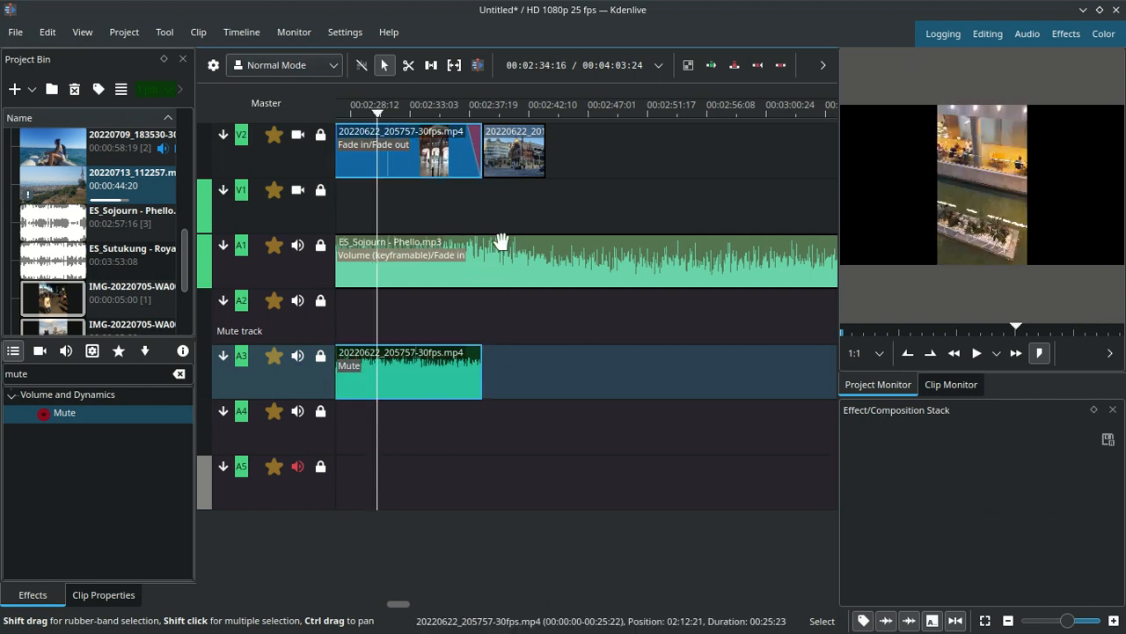
Move the ES_Sojourn - Phello.mp3 clip from A1 to the muted track A5 and return it to A1
left_click(572, 263)
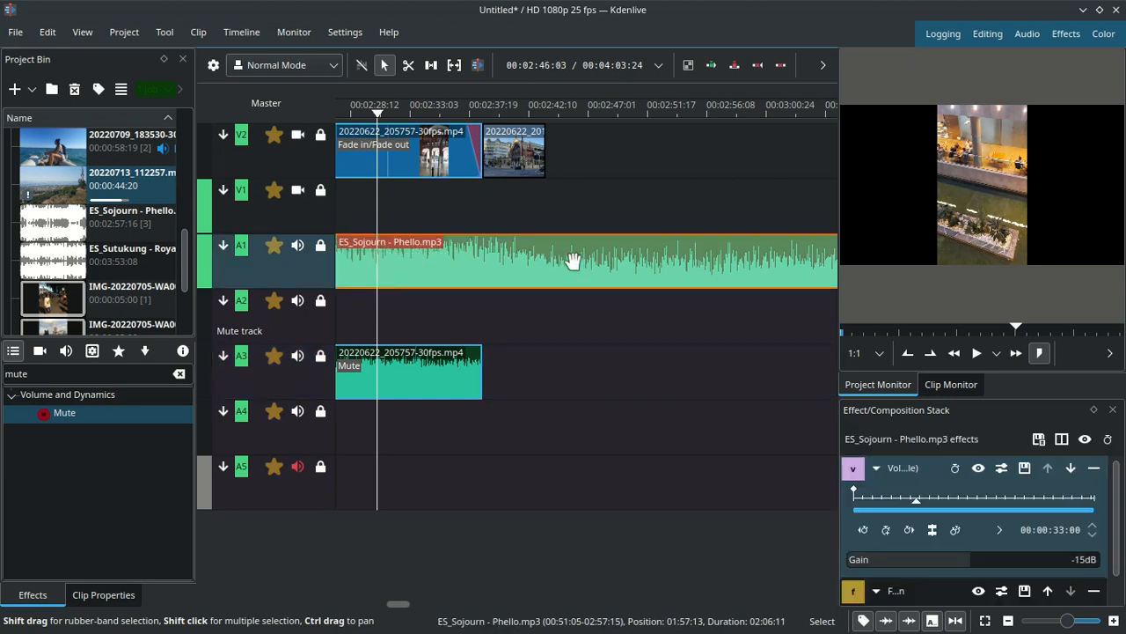
left_click_drag(530, 256, 545, 483)
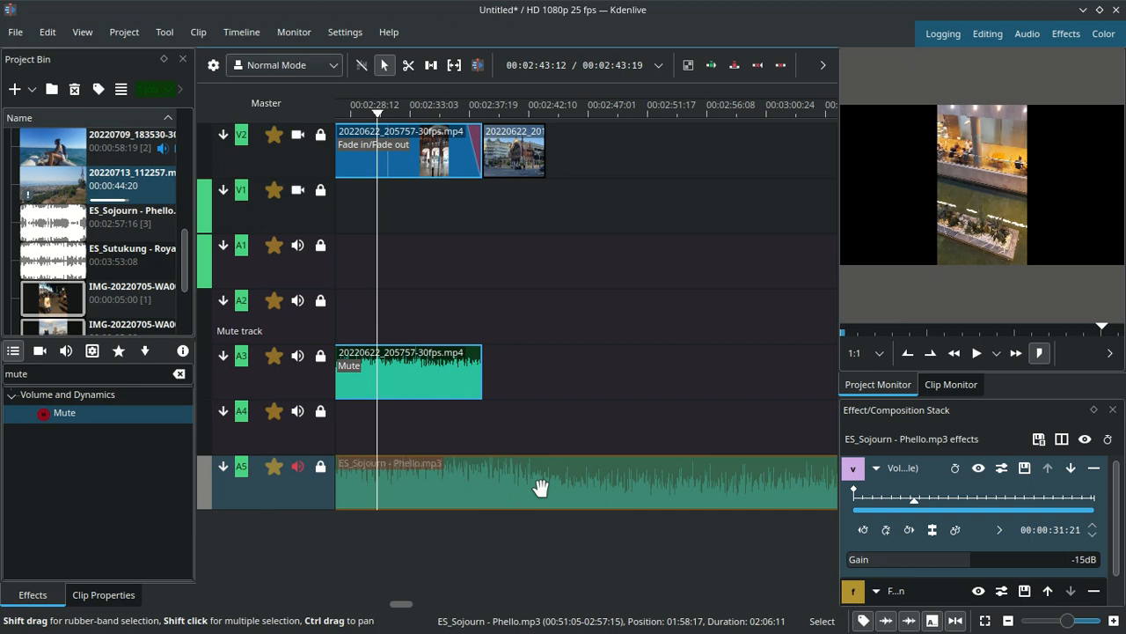
left_click_drag(540, 486, 540, 227)
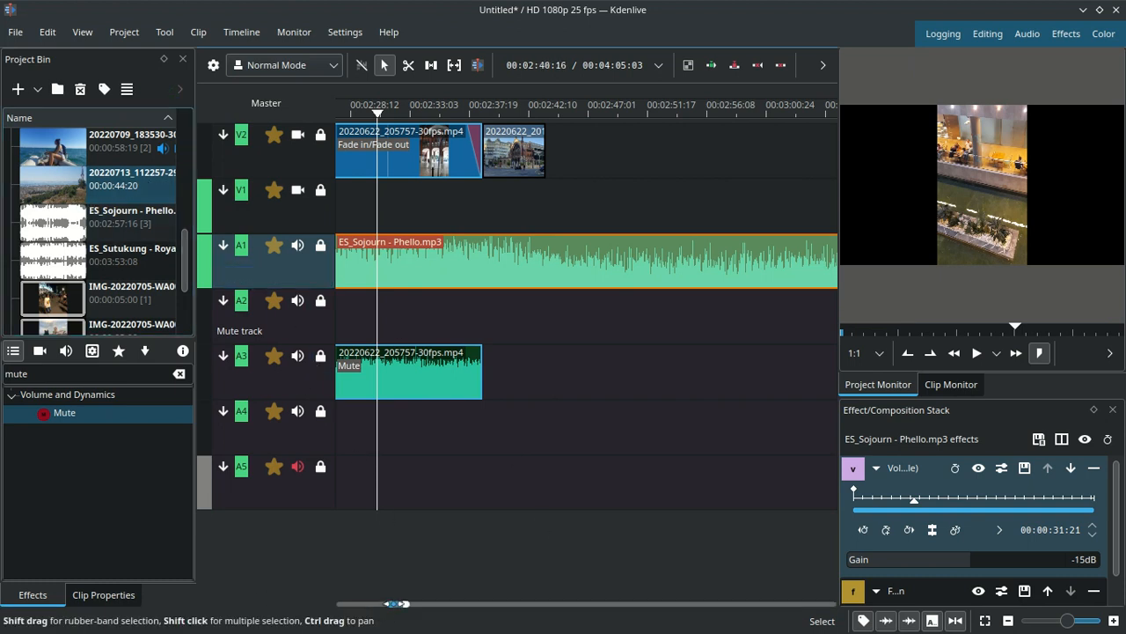
Try to place the transcoded 20220713_112257-29fps.mp4 clip on video track V1 above the ES_Sojourn music clip
mouse_move(395, 610)
left_mouse_down()
mouse_move(452, 606)
mouse_move(352, 616)
mouse_move(315, 604)
mouse_move(420, 621)
mouse_move(385, 621)
mouse_move(401, 620)
left_mouse_up()
left_click(58, 191)
left_click_drag(57, 191, 524, 205)
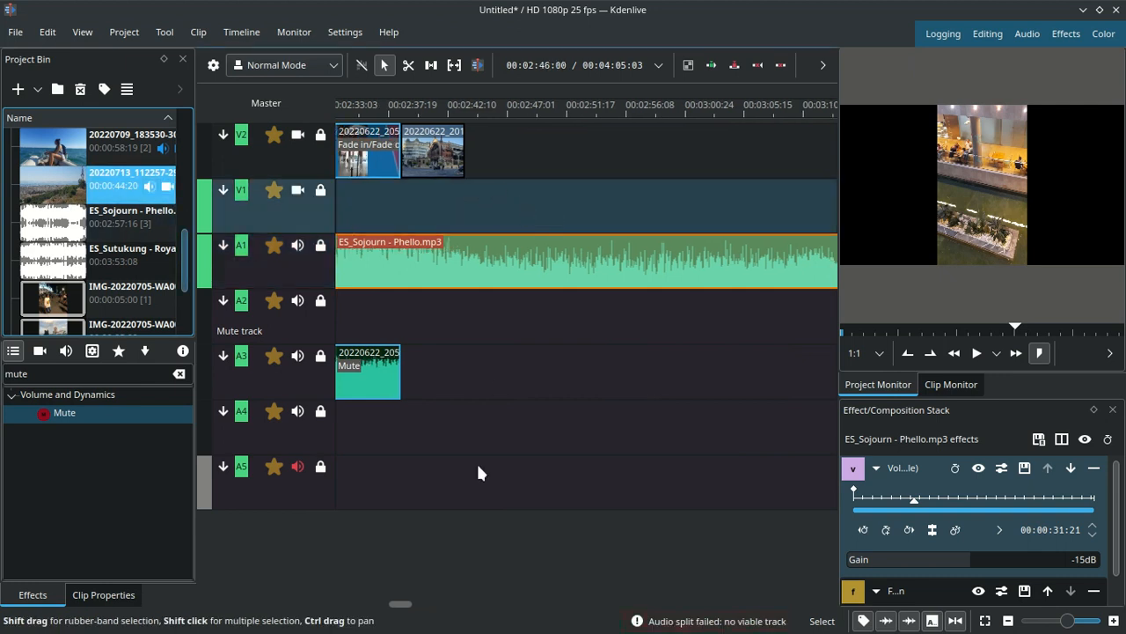
Place the 20220713_112257-29fps.mp4 clip on V2 with its audio on A2, leaving a gap after the last V2 clip
left_click_drag(401, 604, 403, 575)
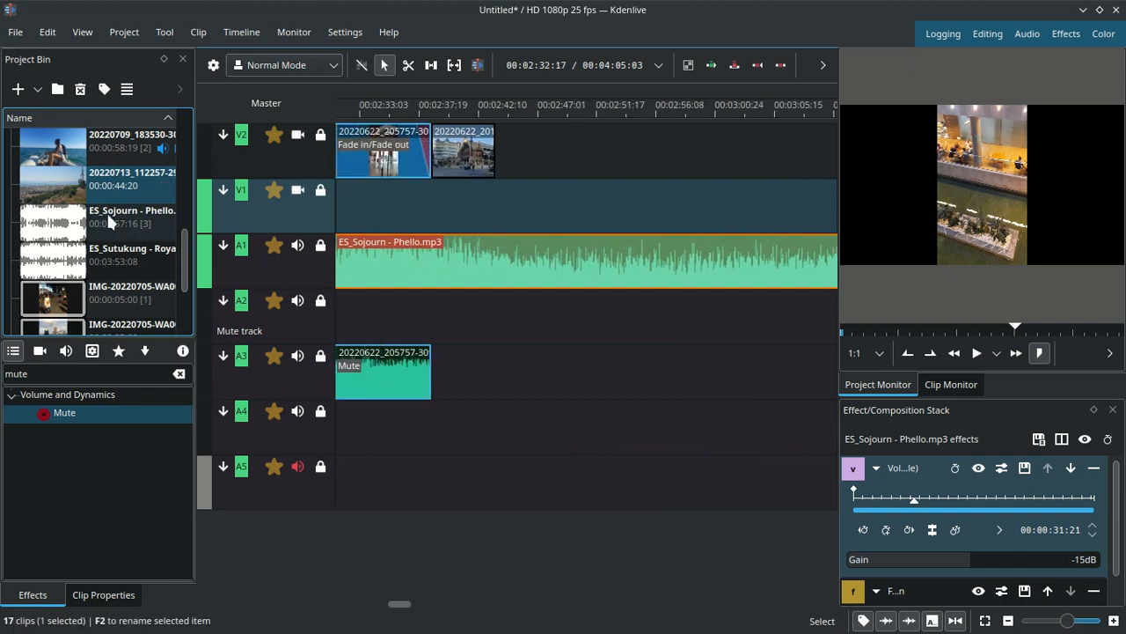
left_click_drag(70, 192, 519, 211)
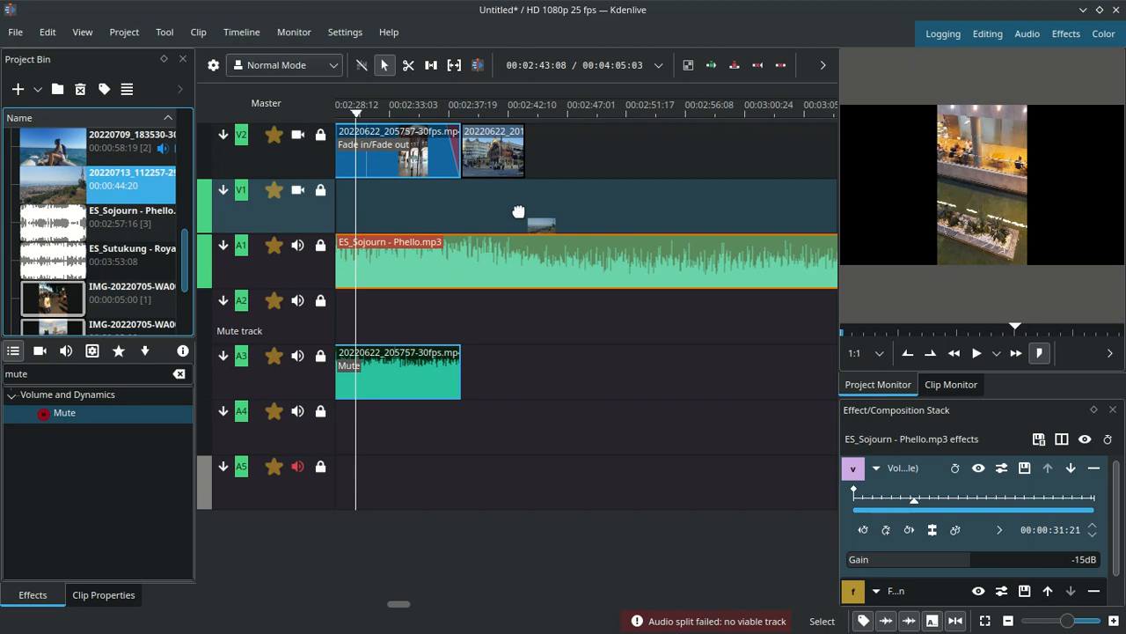
left_click_drag(518, 212, 648, 471)
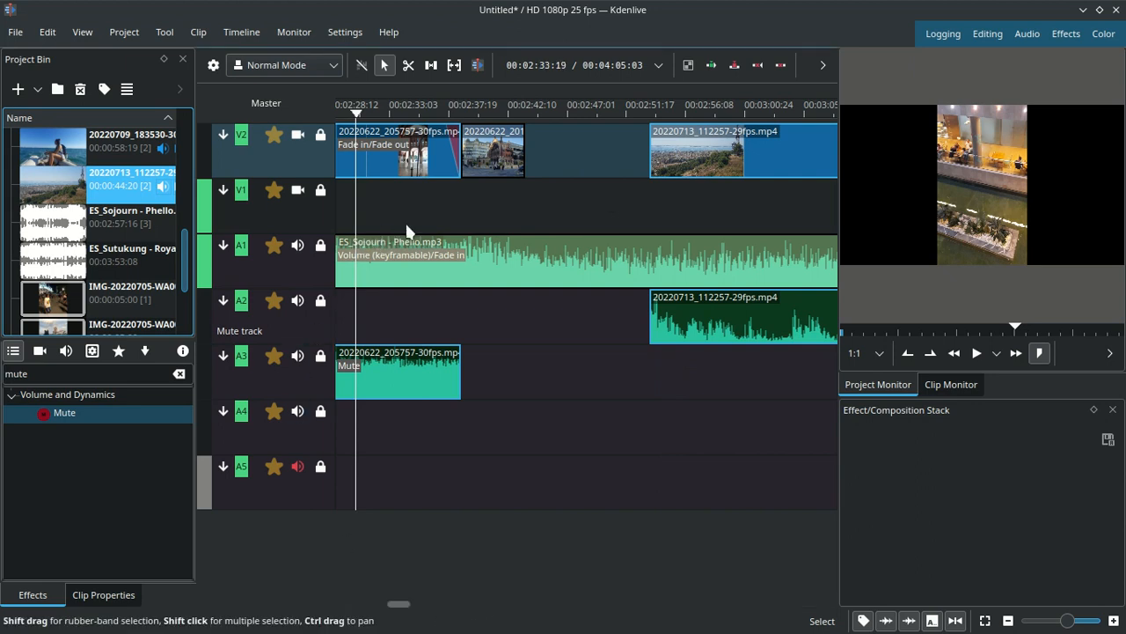
Insert one new video track above V2
double_click(236, 226)
right_click(221, 229)
left_click(237, 223)
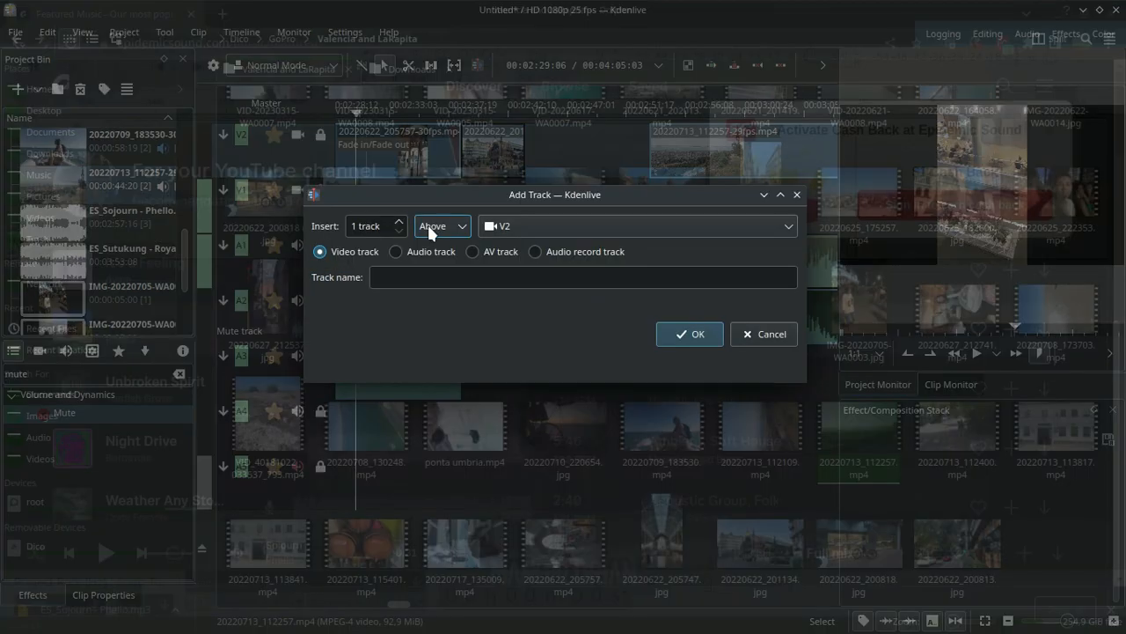
left_click(431, 226)
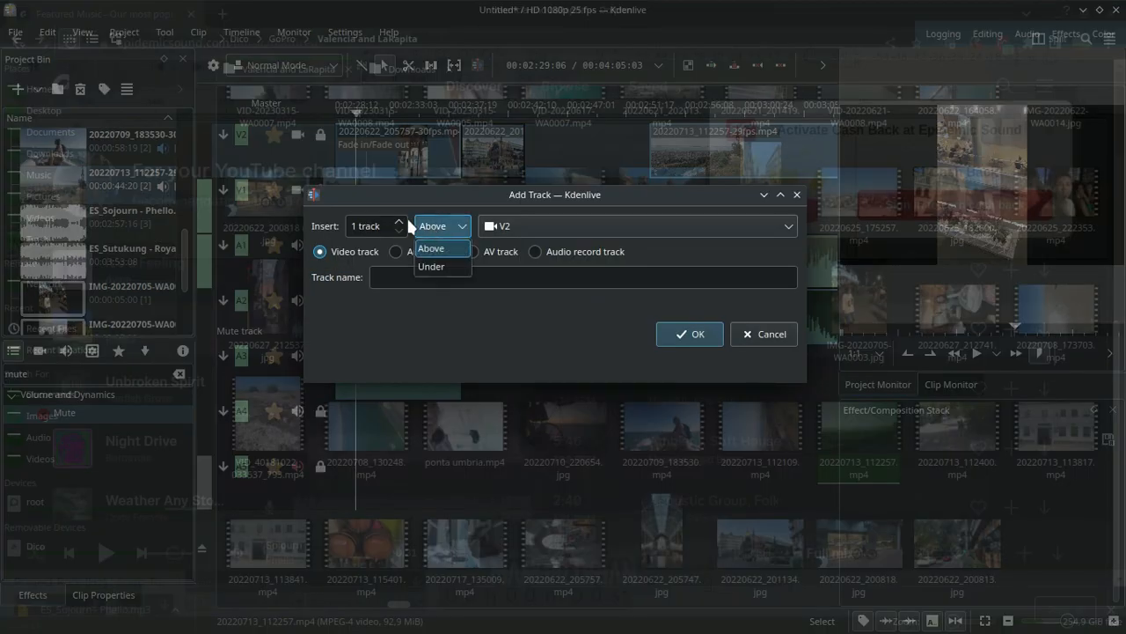
left_click(431, 248)
left_click(693, 343)
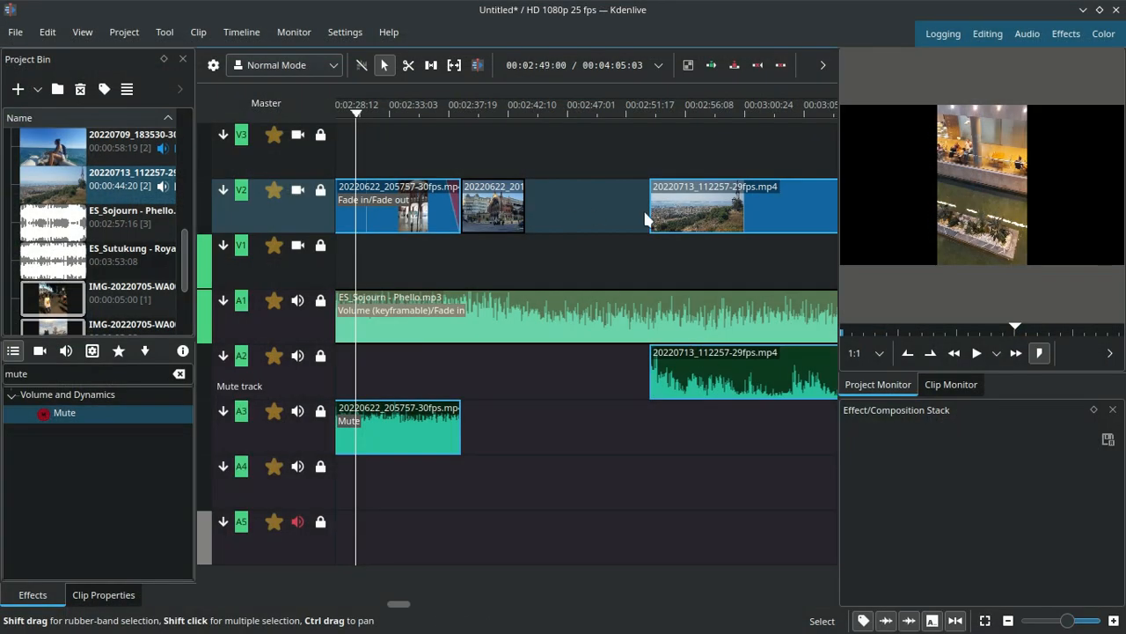
Move the 20220713_112257-29fps.mp4 clip to V3, starting where the last V2 clip ends, with its audio on A3, and hide track V3
left_click_drag(679, 214, 567, 148)
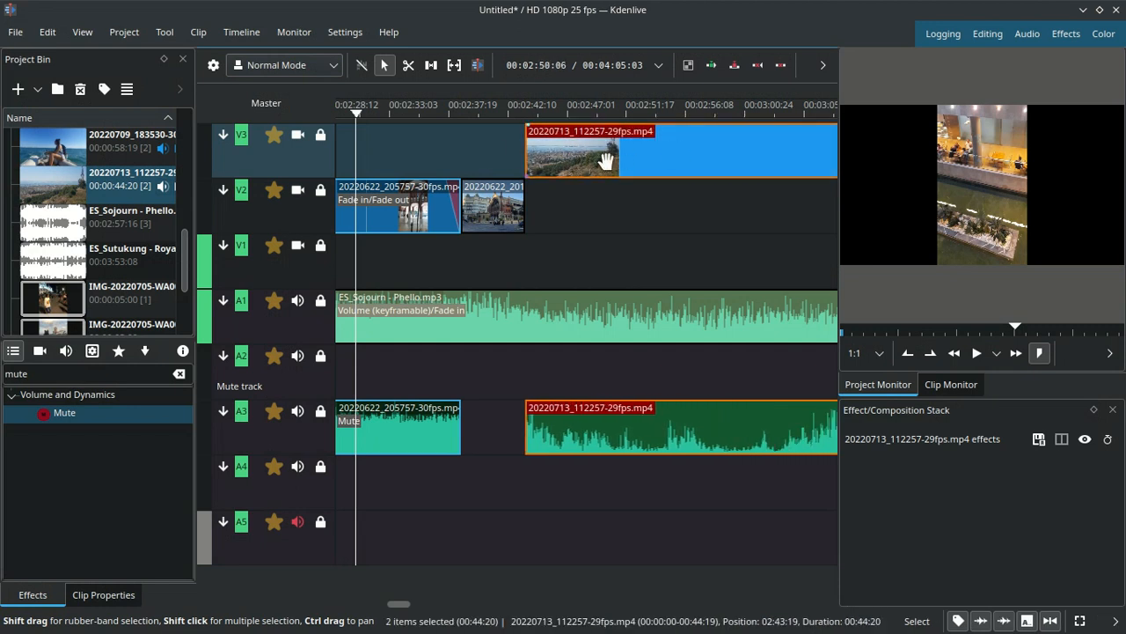
left_click(296, 137)
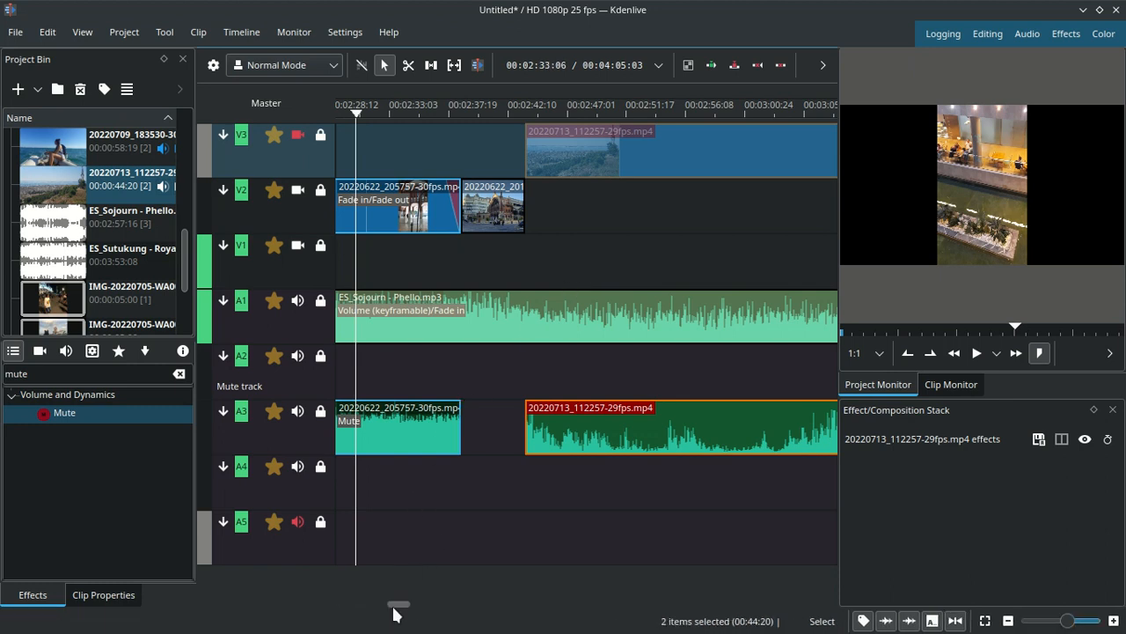
Look through the timeline back to its start to review how the clips and audio are arranged across the tracks
mouse_move(392, 606)
left_mouse_down()
mouse_move(362, 607)
mouse_move(376, 607)
left_mouse_up()
scroll(395, 365, "up", 1)
scroll(396, 372, "up", 2)
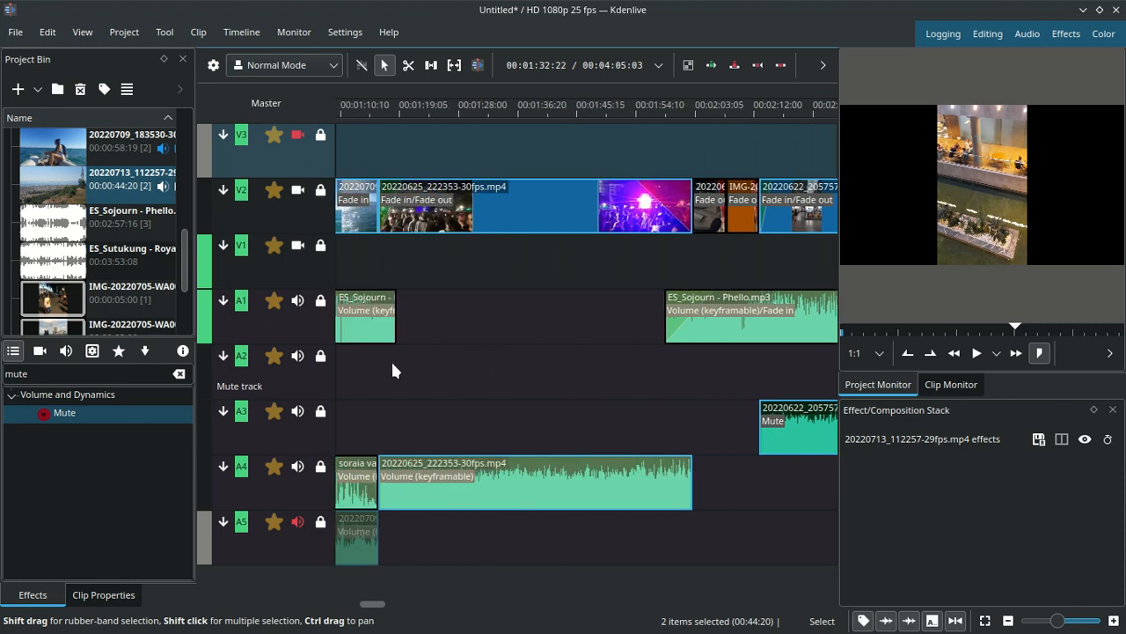
scroll(393, 391, "up", 1)
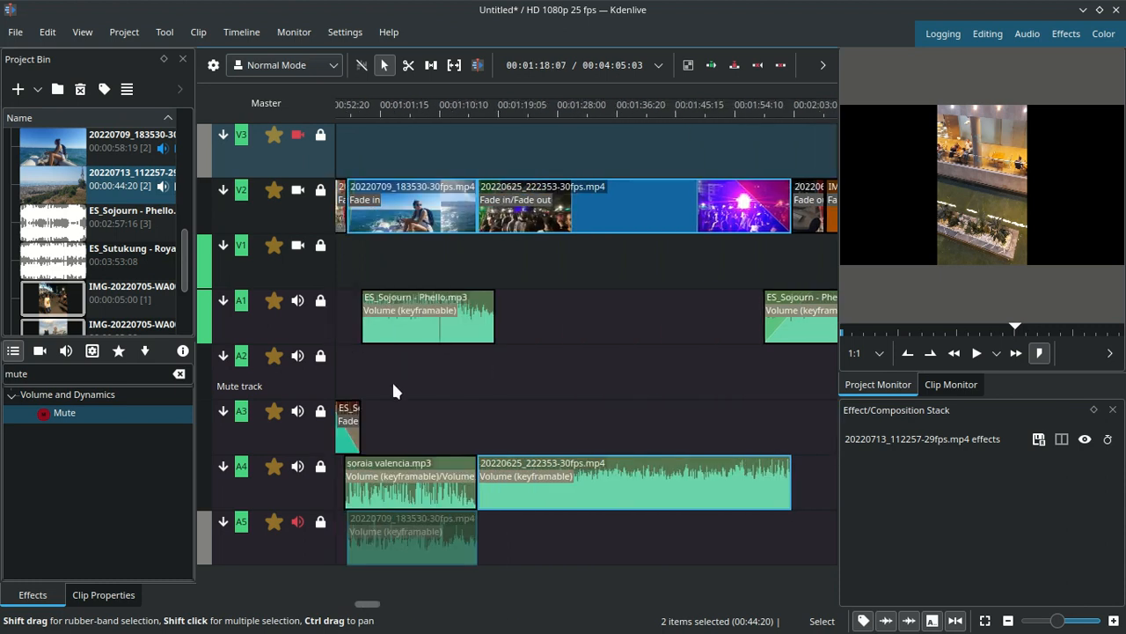
scroll(393, 390, "up", 2)
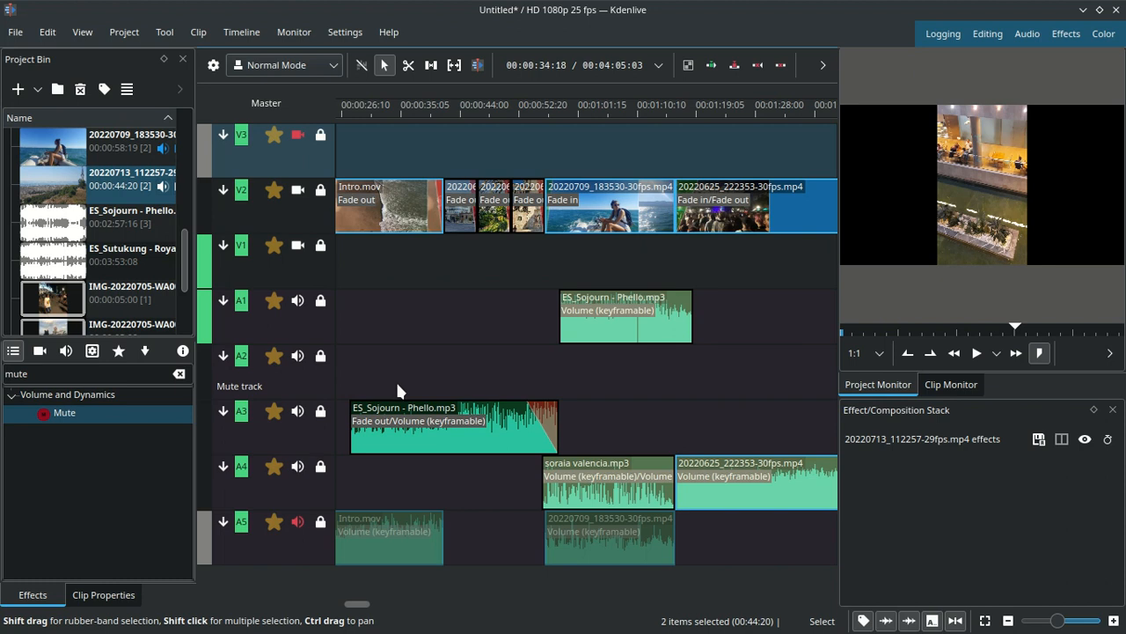
scroll(400, 391, "up", 2)
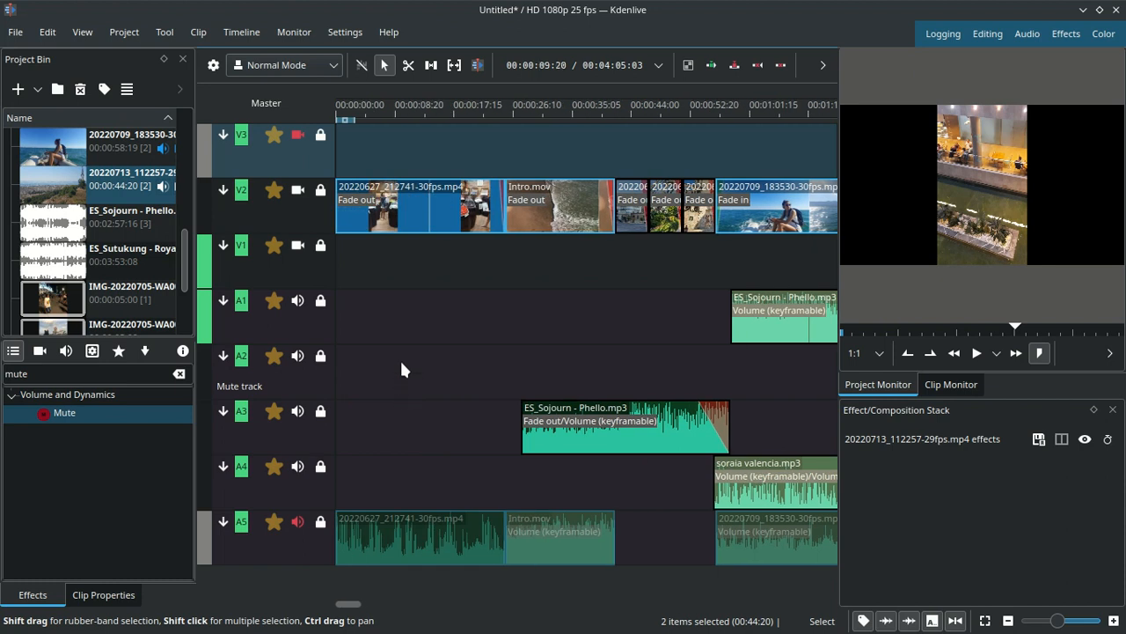
scroll(400, 359, "down", 10)
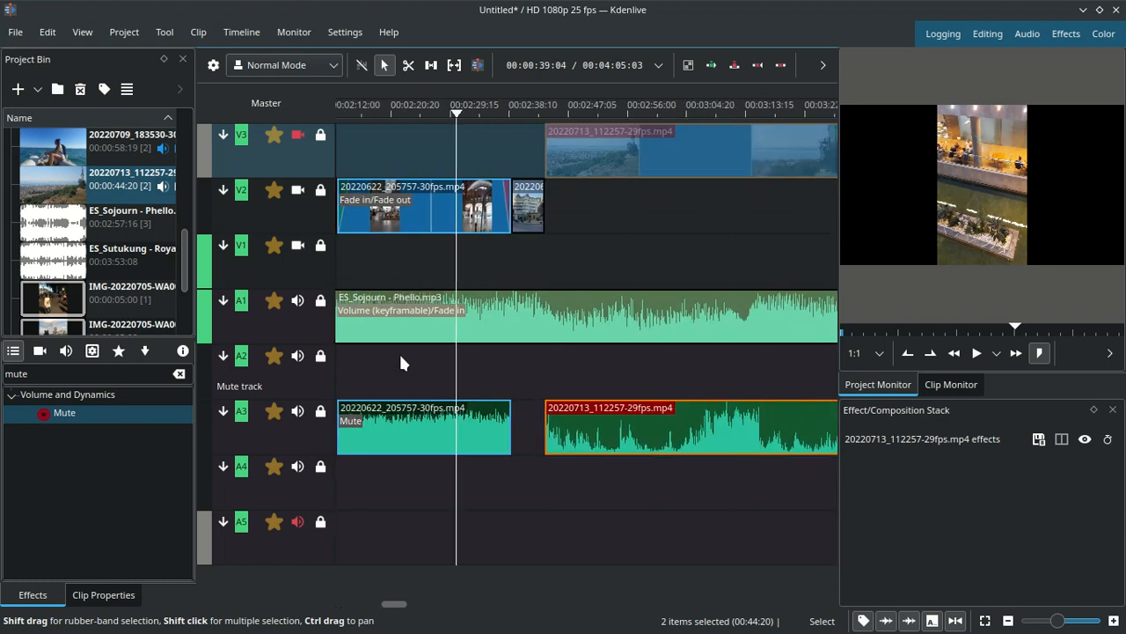
Split the 20220713_112257-29fps.mp4 clip on V3 and its audio at about 00:03:06 with the Razor tool
scroll(399, 351, "down", 1)
left_click(408, 68)
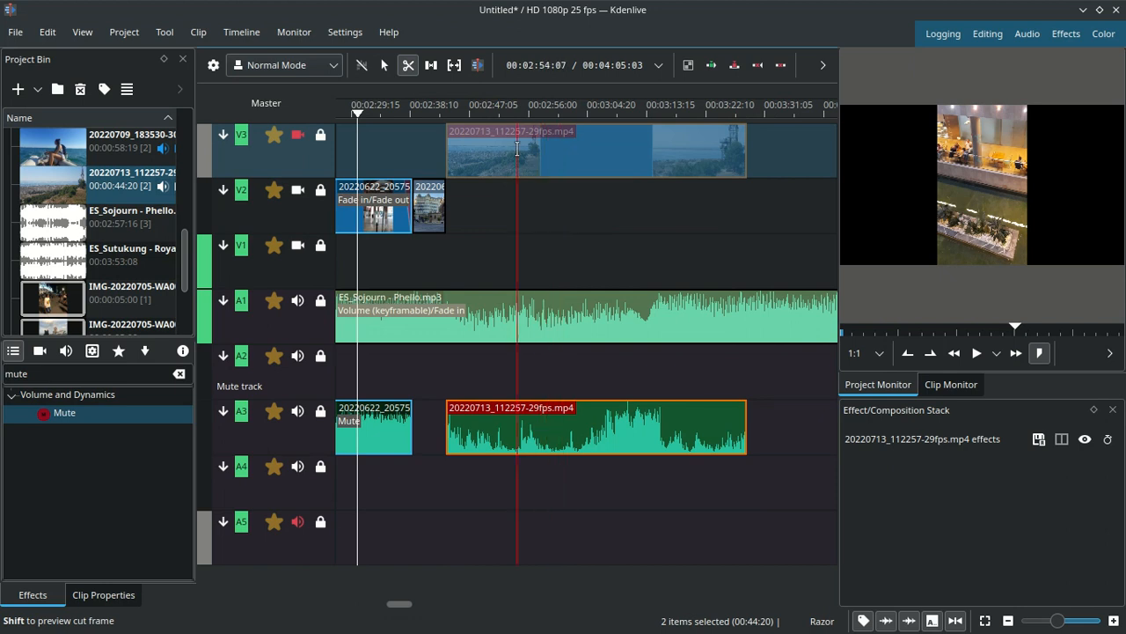
left_click(596, 147)
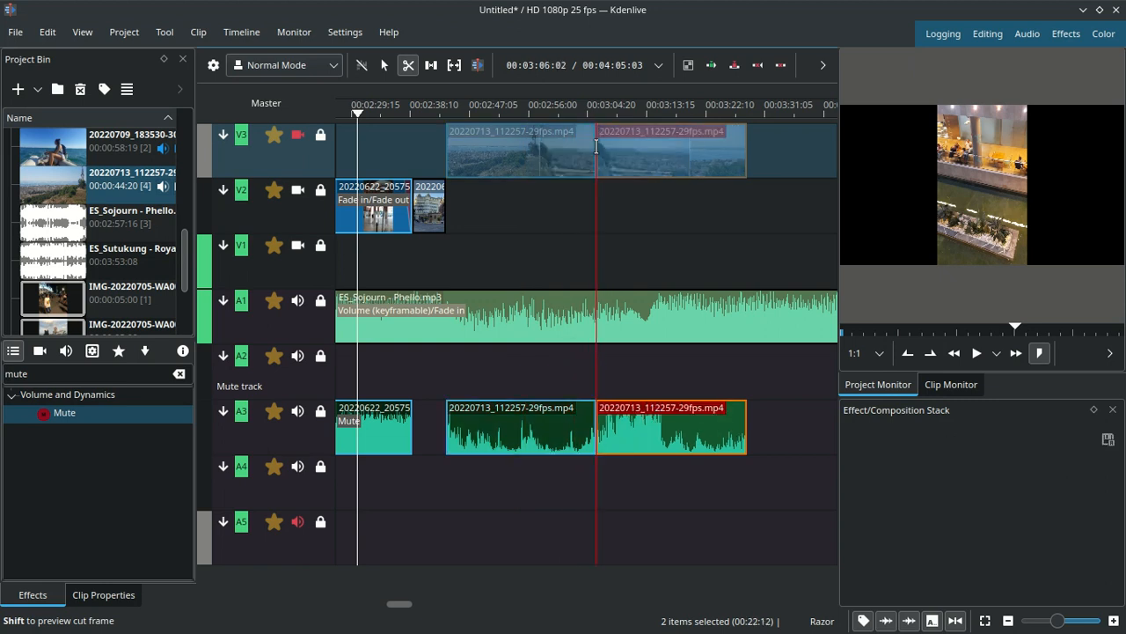
Try extra razor cuts on the A1 music clip and the first V3 clip segment, and undo them
left_click(598, 314)
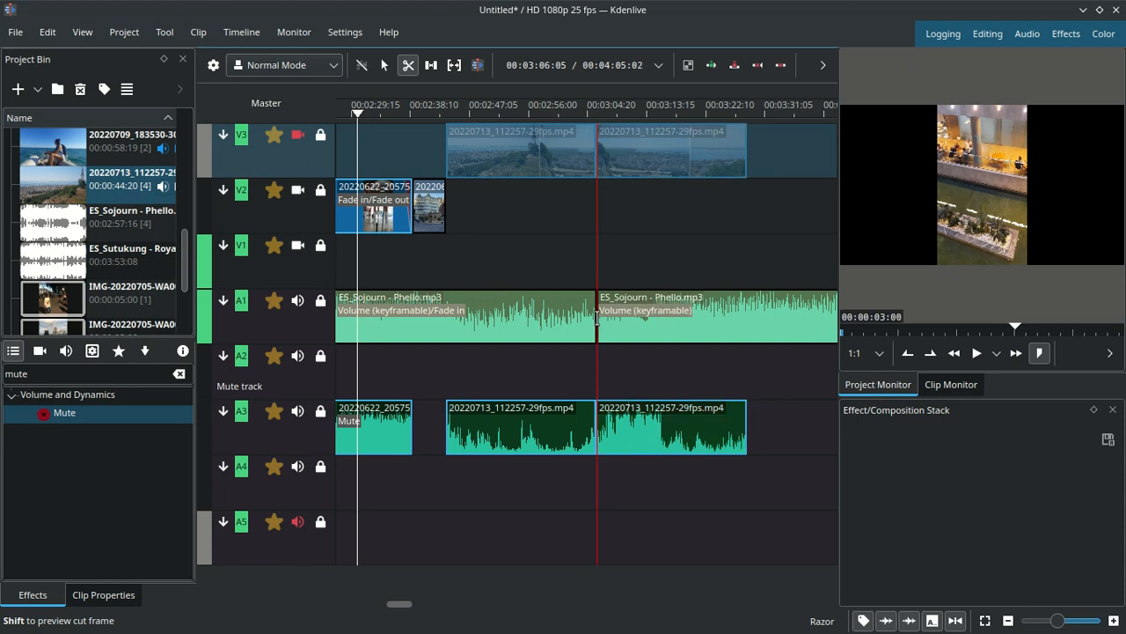
left_click(541, 139)
left_click(505, 313)
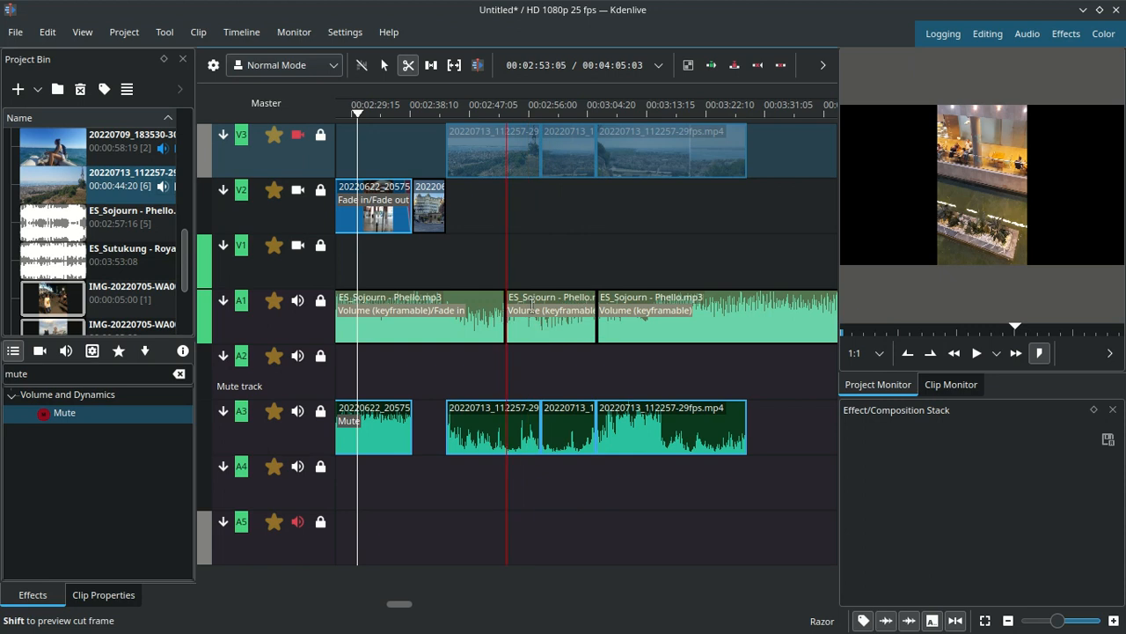
key("ctrl+z")
key("ctrl+z")
key("ctrl+z")
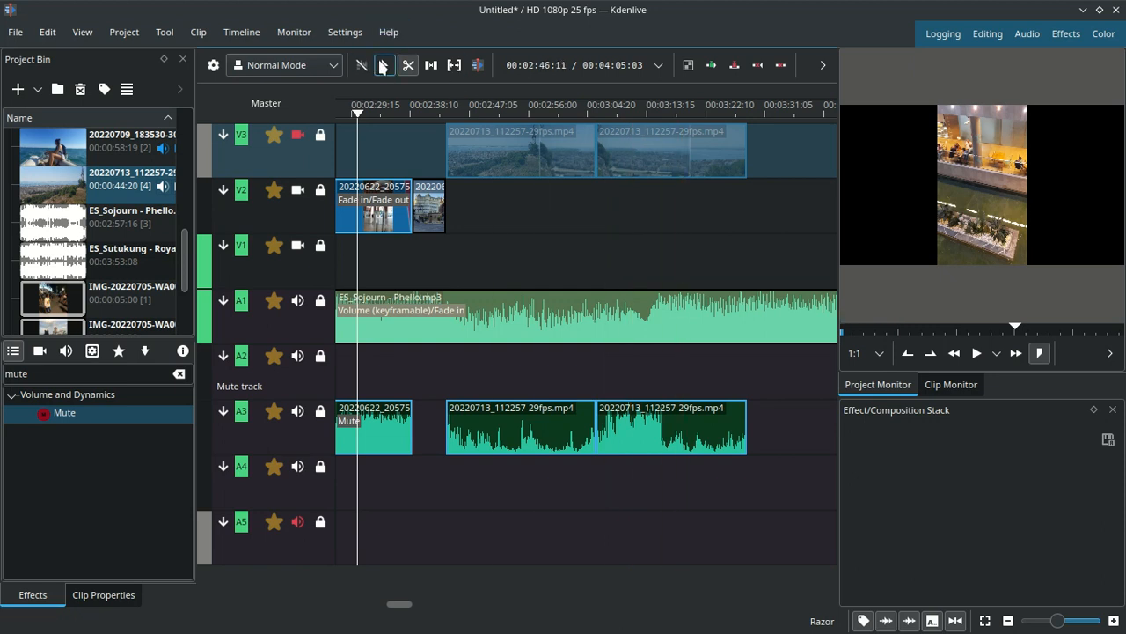
Delete the second part of the split 20220713_112257-29fps.mp4 clip from V3 together with its audio on A3
left_click(381, 66)
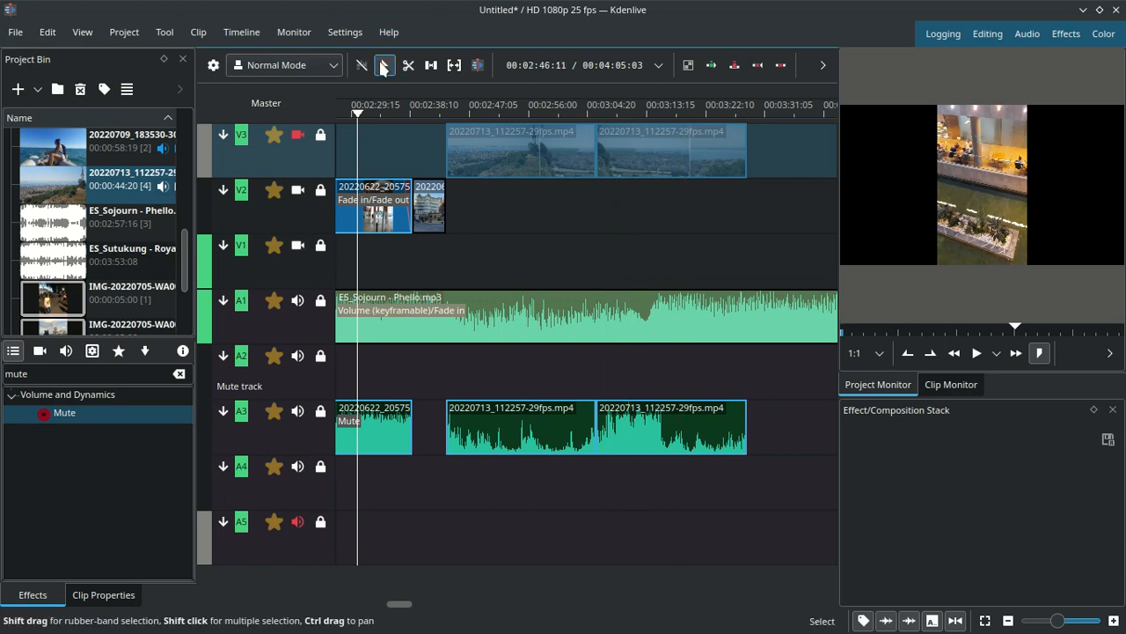
left_click(657, 159)
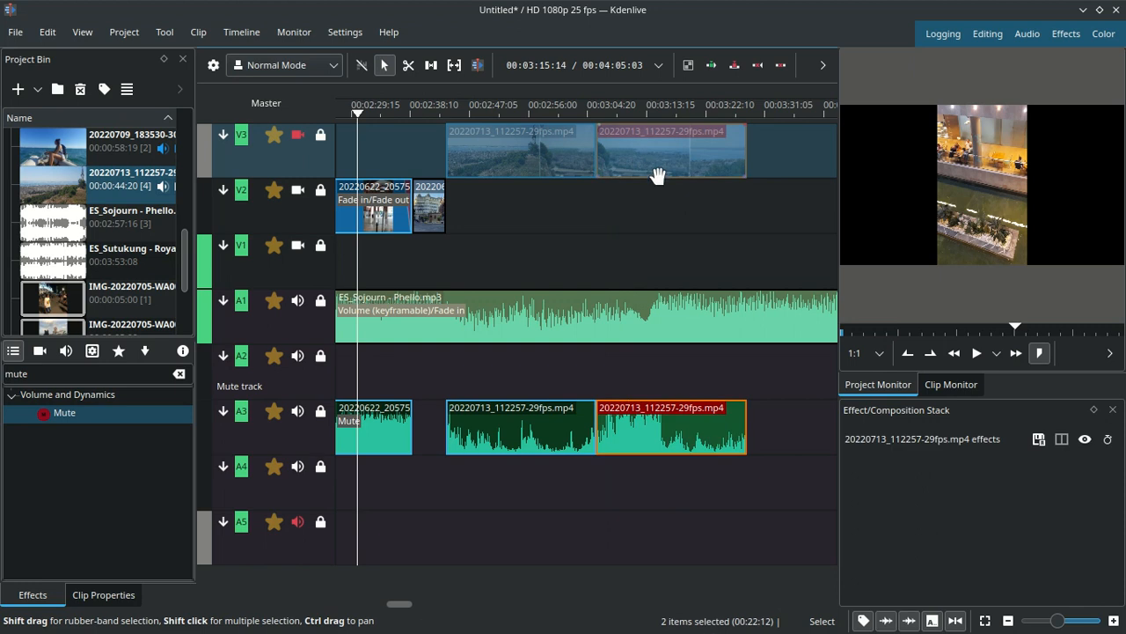
key("Delete")
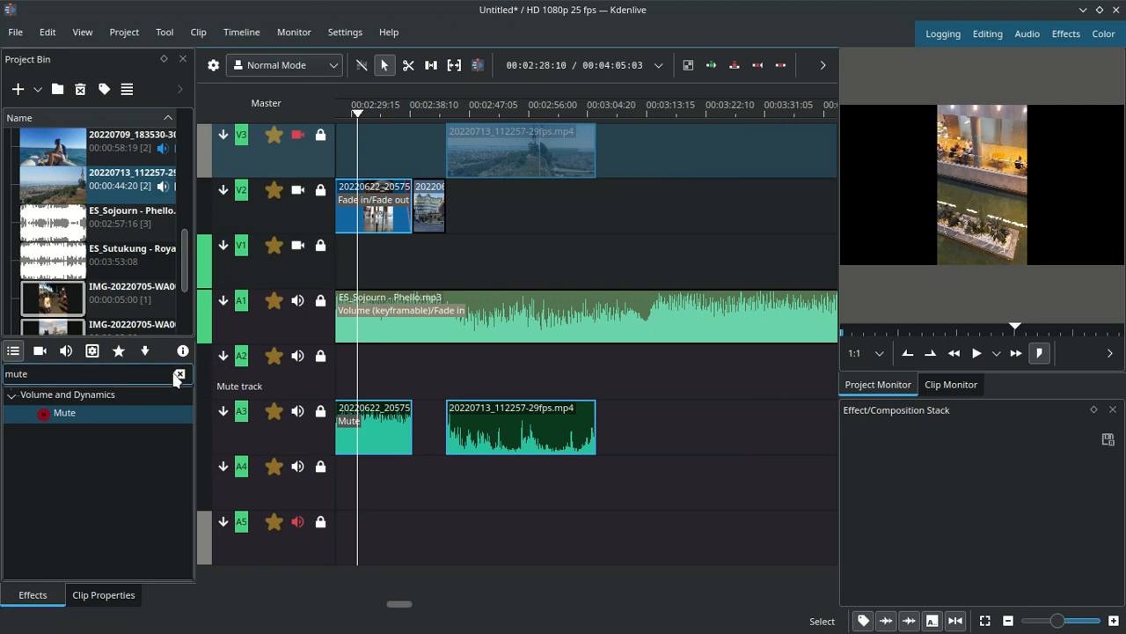
Play the project from the playhead to preview the 20220622_205757-30fps.mp4 clip on V2
left_click(70, 418)
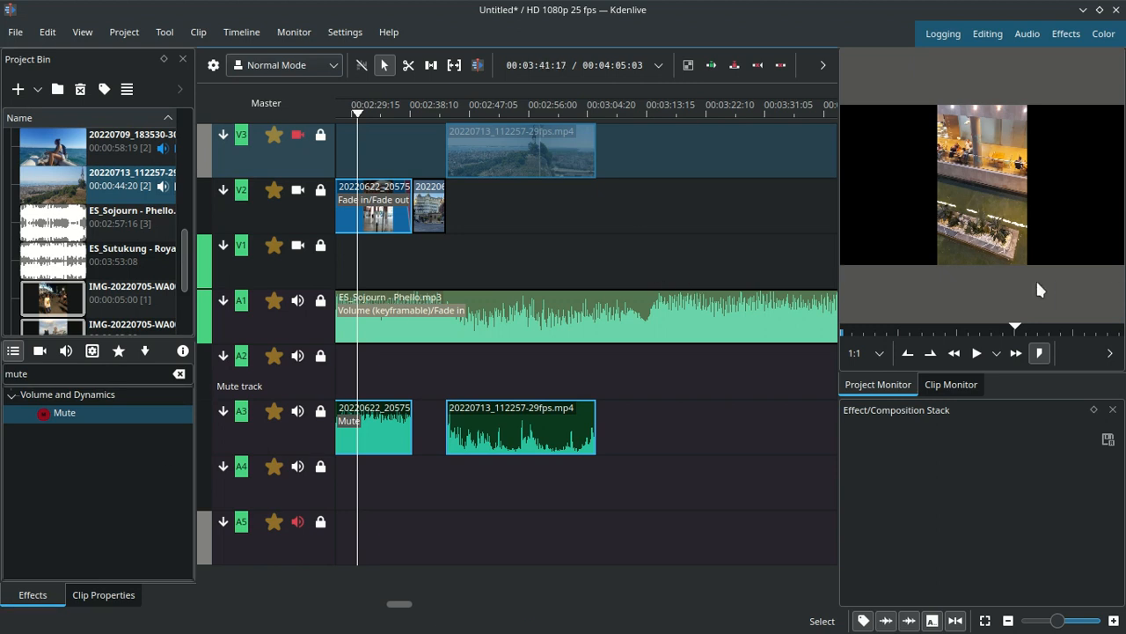
left_click(979, 361)
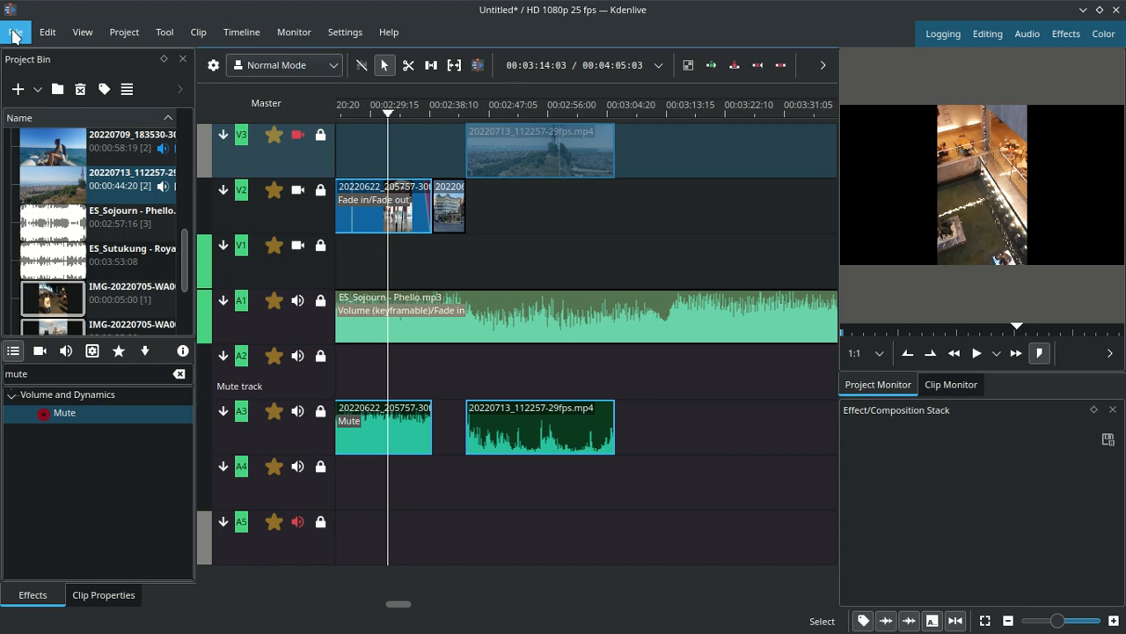
mouse_move(475, 627)
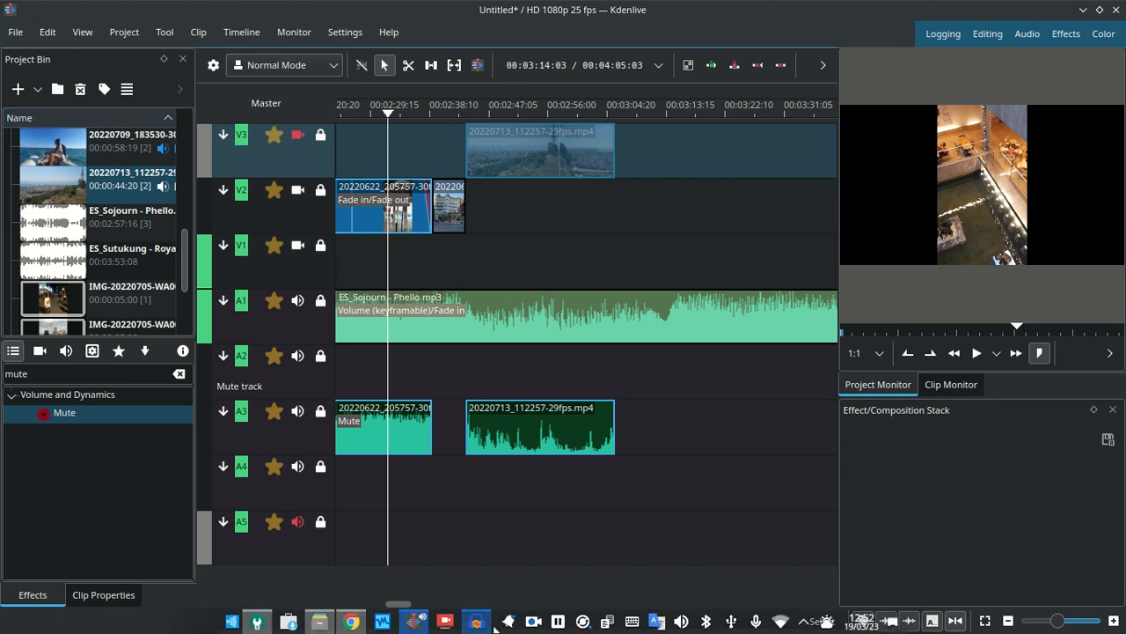